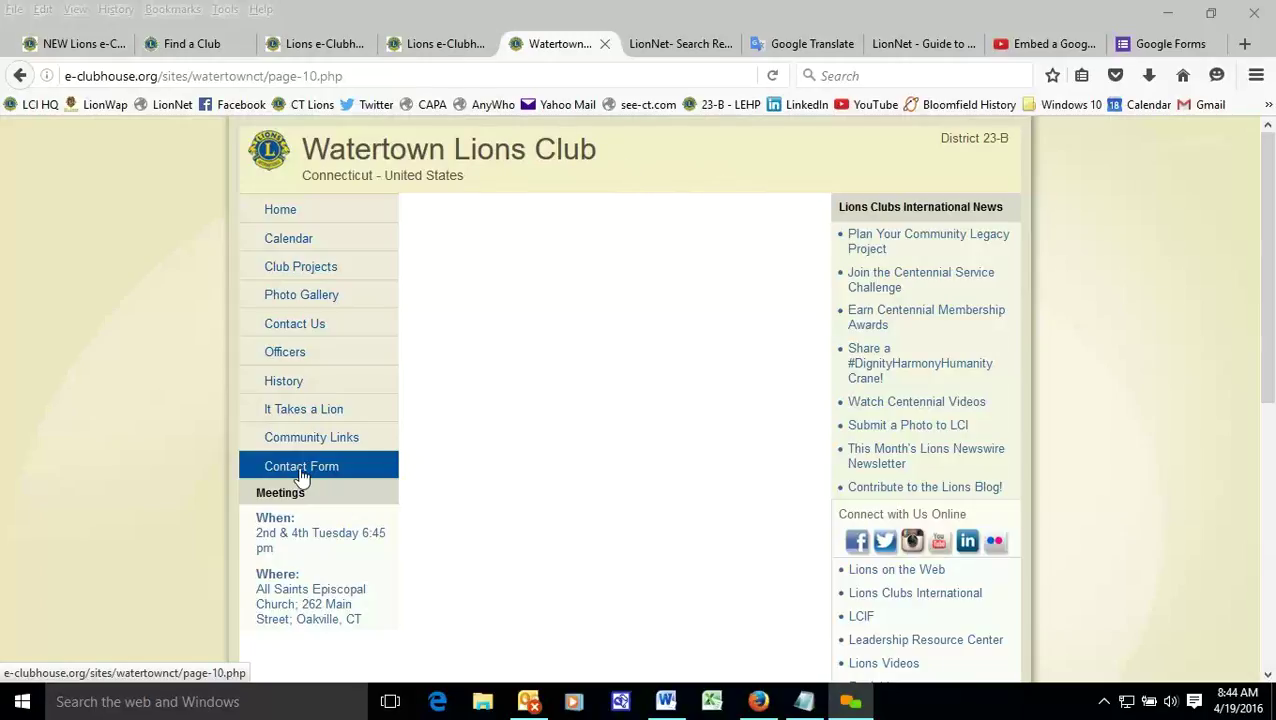
- Open the Contact Form page's live editor from the e-Clubhouse Manage Pages table
{"action": "left_click", "coordinate": [446, 46]}
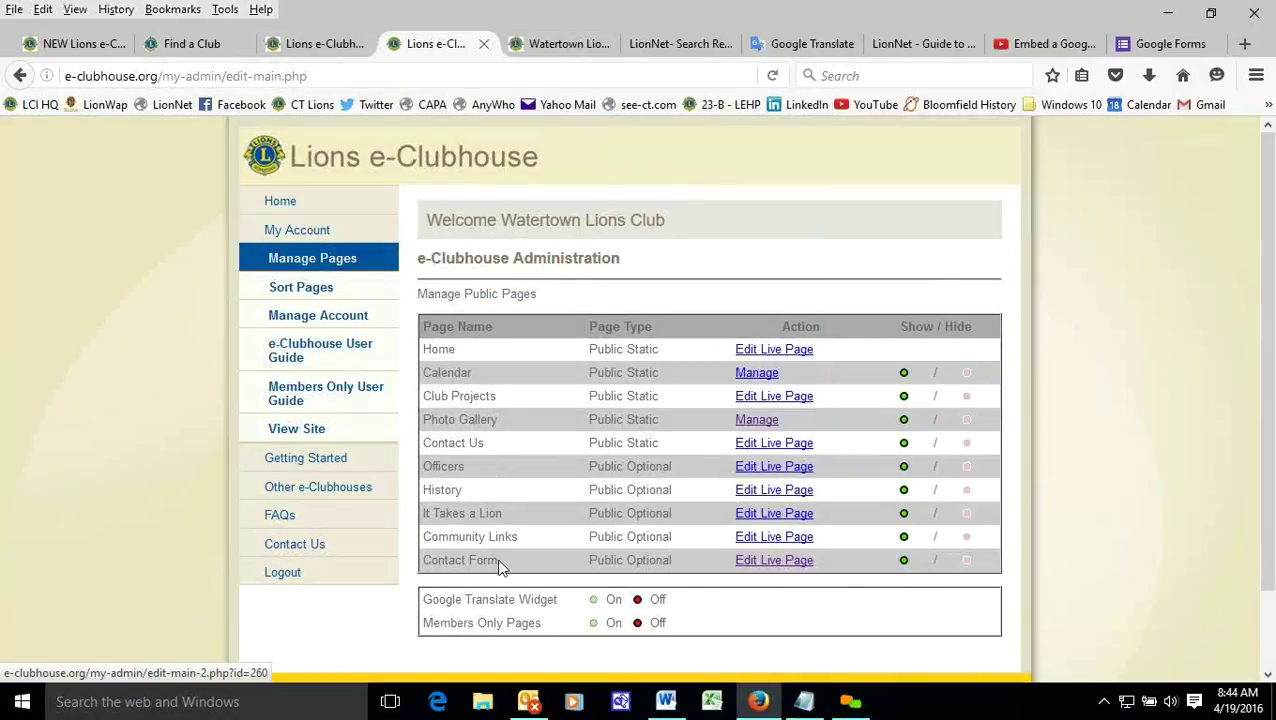
{"action": "left_click", "coordinate": [781, 562]}
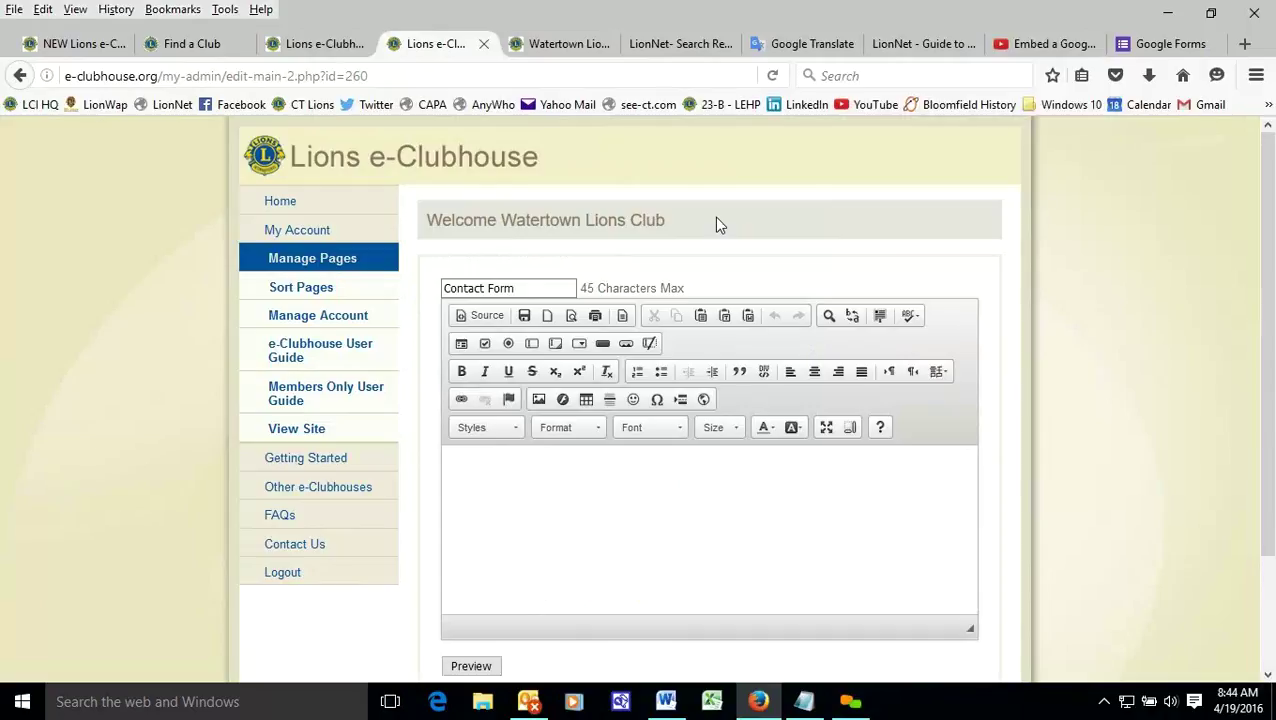
- Start a new Blank form in the Google Forms tab
{"action": "left_click", "coordinate": [1141, 48]}
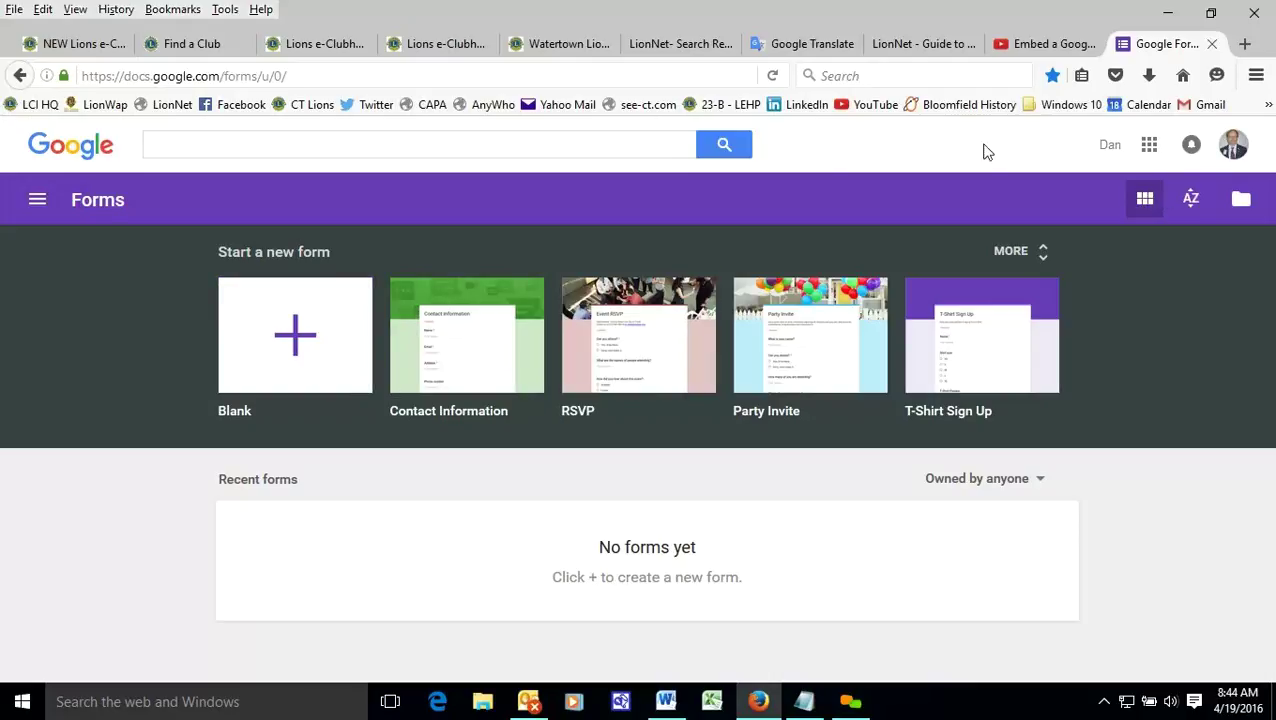
{"action": "left_click", "coordinate": [303, 340]}
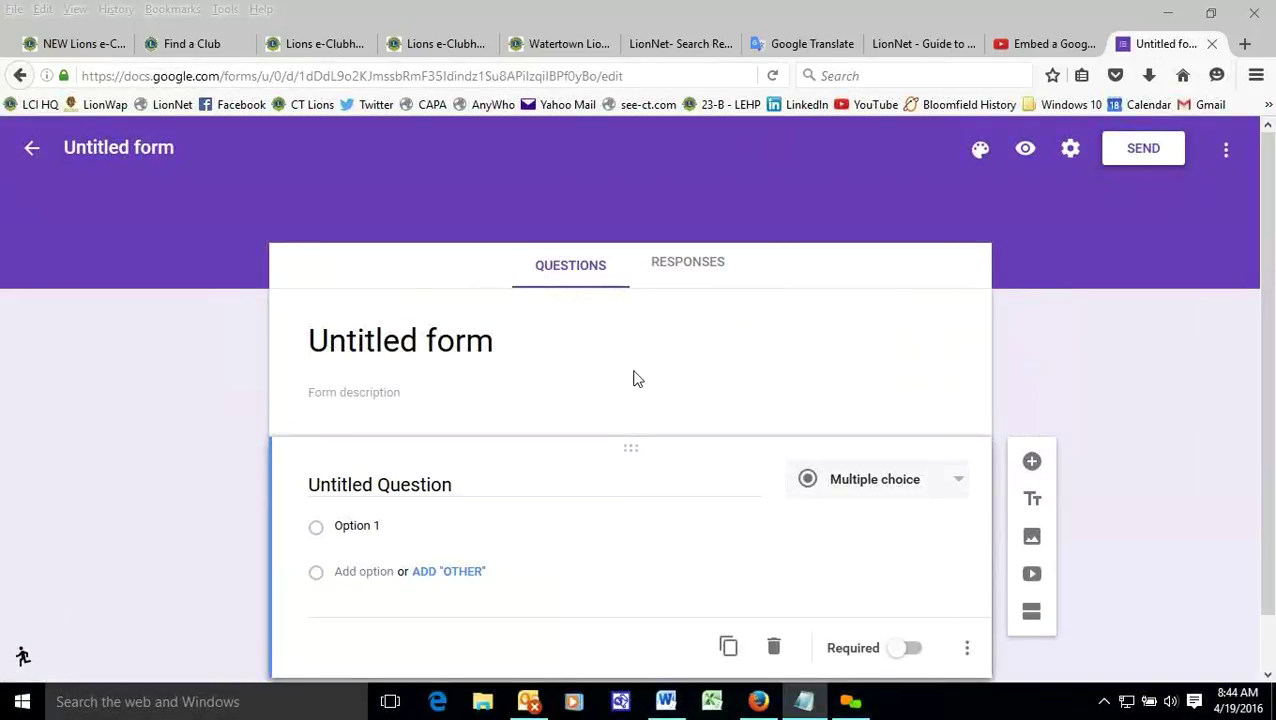
- Retitle the form 'Contact Watertown Lions Club'
{"action": "left_click_drag", "start_coordinate": [521, 339], "coordinate": [358, 333]}
{"action": "right_click", "coordinate": [358, 334]}
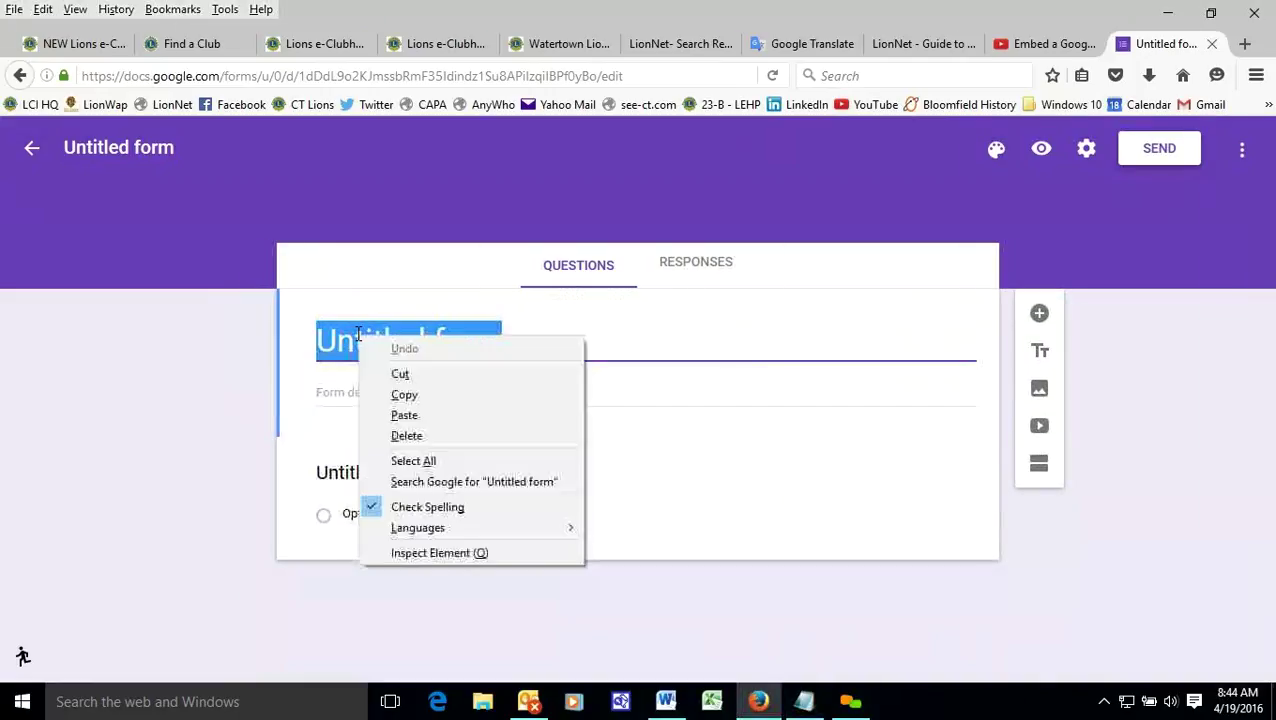
{"action": "left_click", "coordinate": [428, 416]}
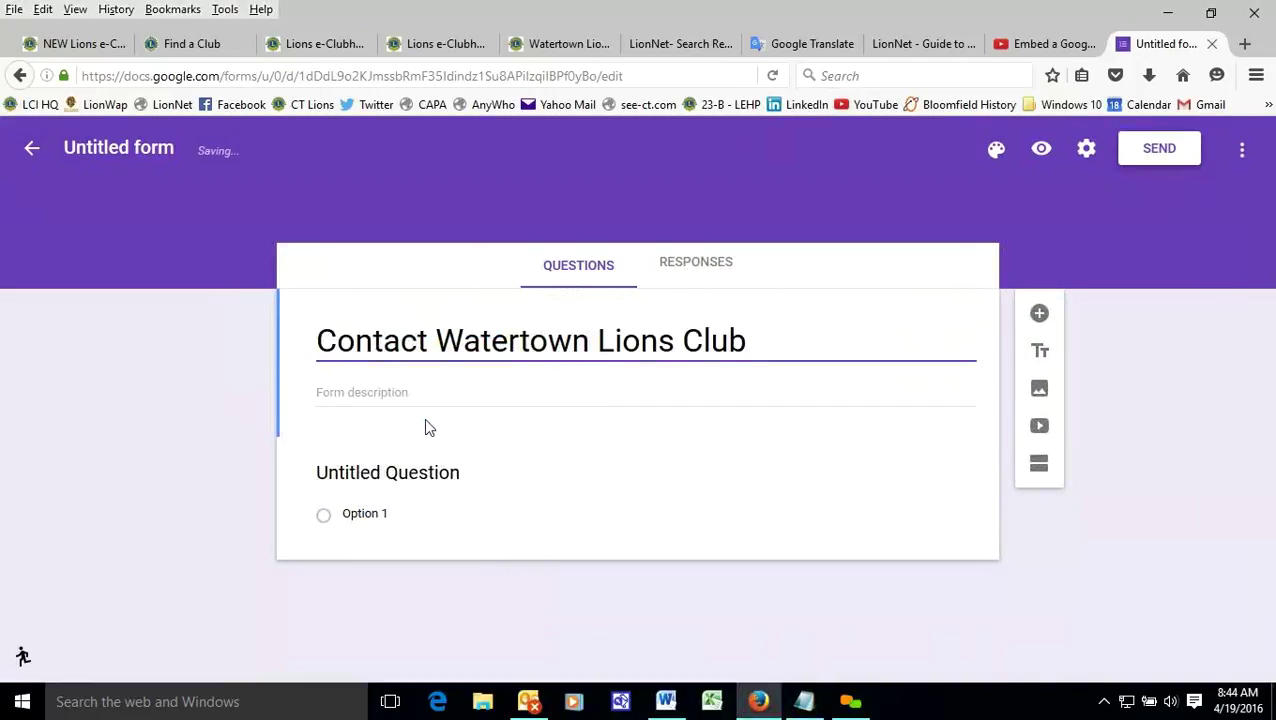
- Rename the first question 'Name' and make it a short-answer question
{"action": "left_click", "coordinate": [757, 432]}
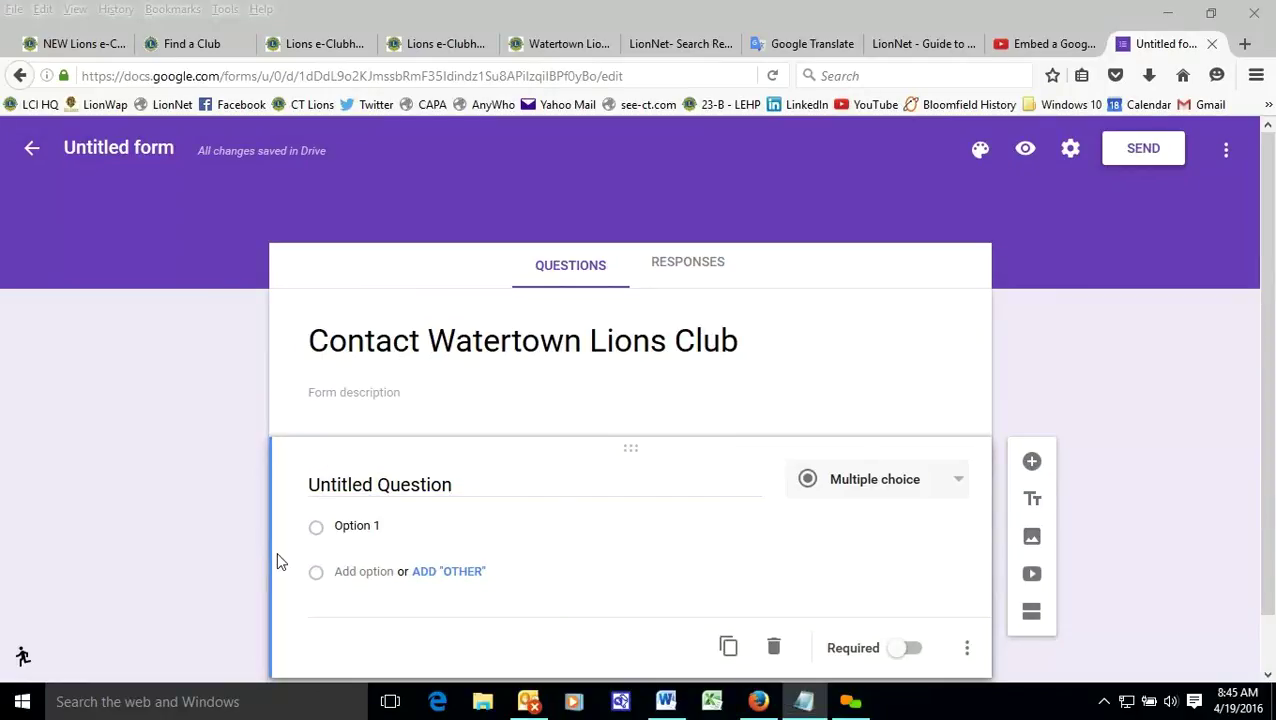
{"action": "left_click_drag", "start_coordinate": [471, 485], "coordinate": [279, 476]}
{"action": "right_click", "coordinate": [375, 480]}
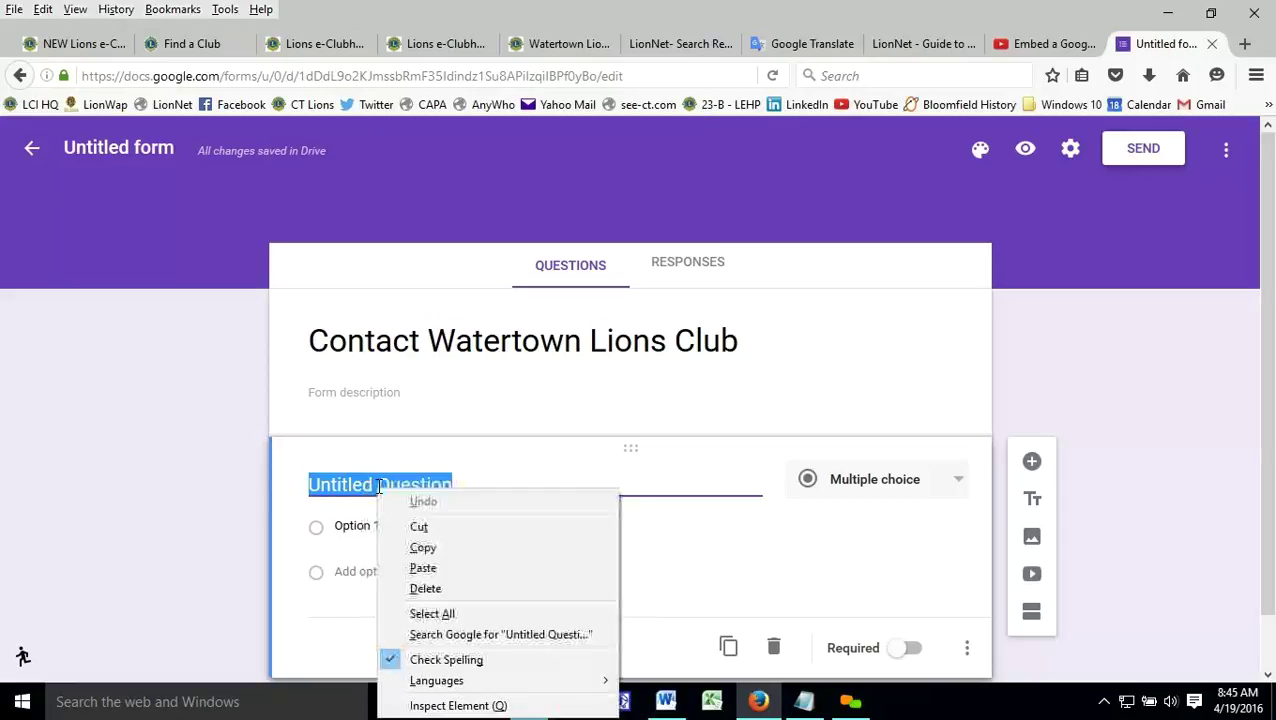
{"action": "left_click", "coordinate": [424, 568]}
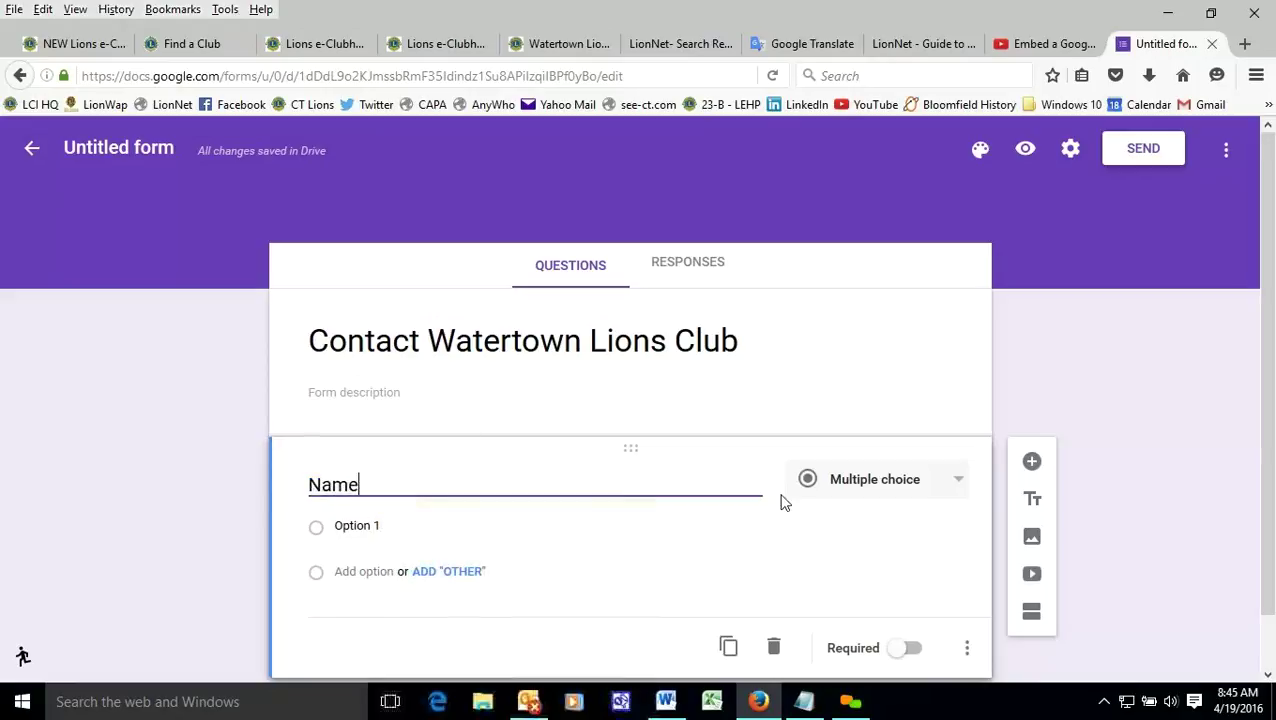
{"action": "left_click", "coordinate": [940, 466]}
{"action": "left_click", "coordinate": [912, 379]}
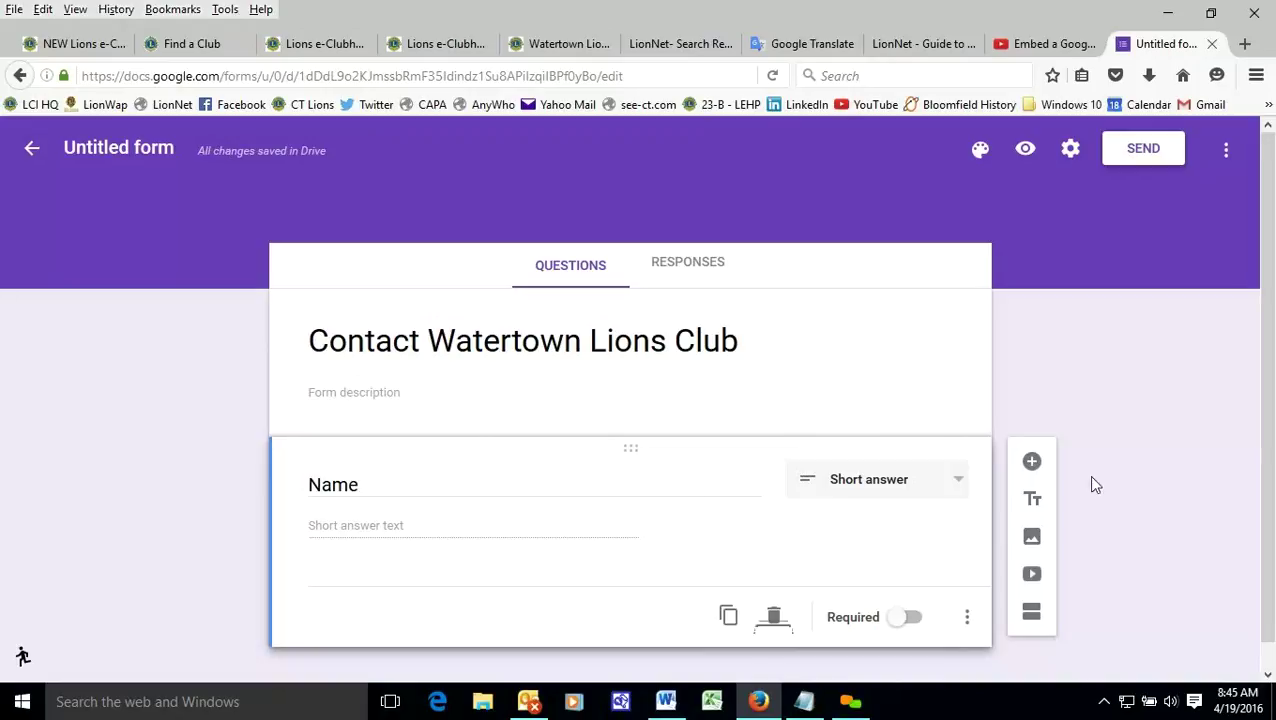
- Add a short-answer 'Email Address' question below Name
{"action": "left_click", "coordinate": [1032, 461]}
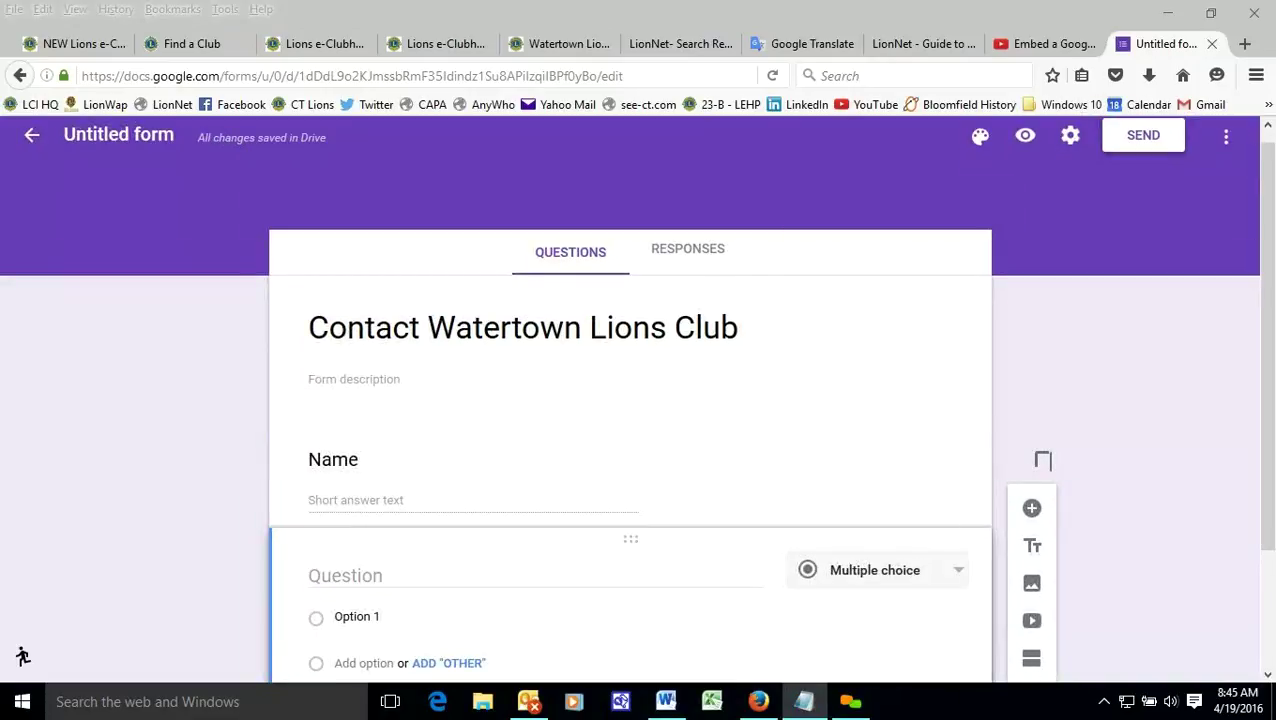
{"action": "left_click", "coordinate": [402, 578]}
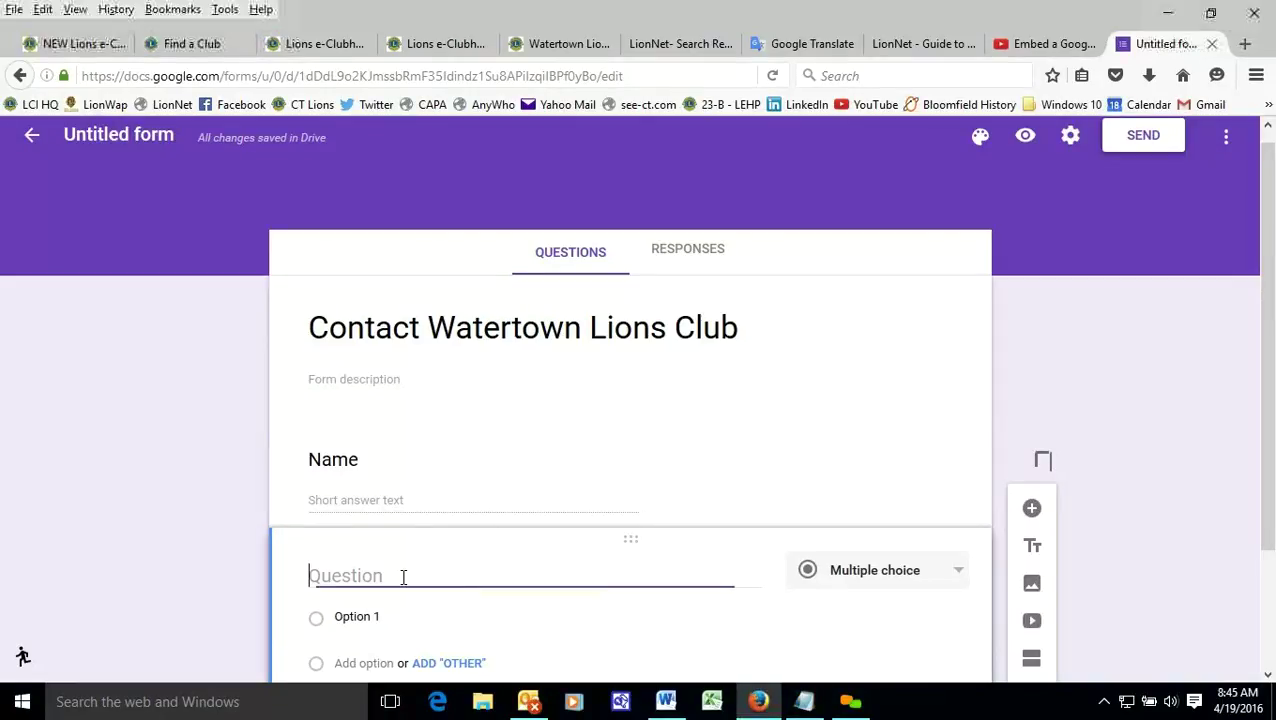
{"action": "right_click", "coordinate": [402, 576]}
{"action": "left_click", "coordinate": [465, 444]}
{"action": "left_click", "coordinate": [883, 575]}
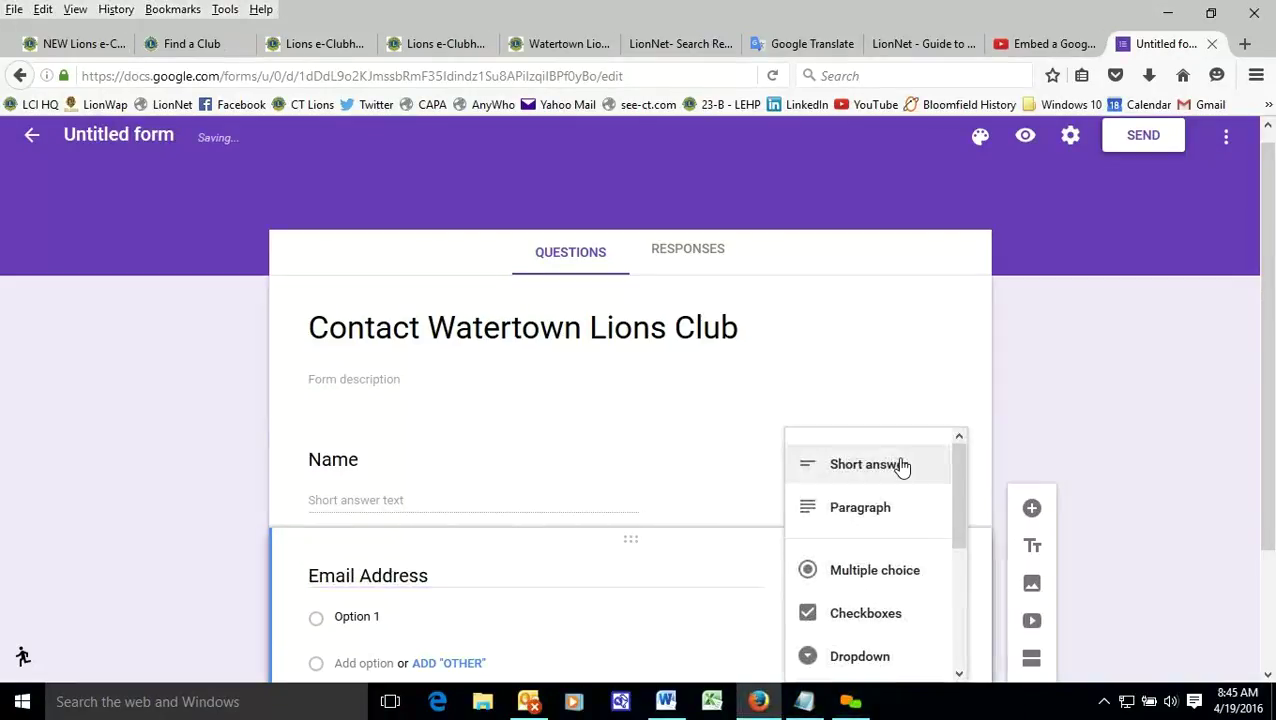
{"action": "left_click", "coordinate": [900, 467]}
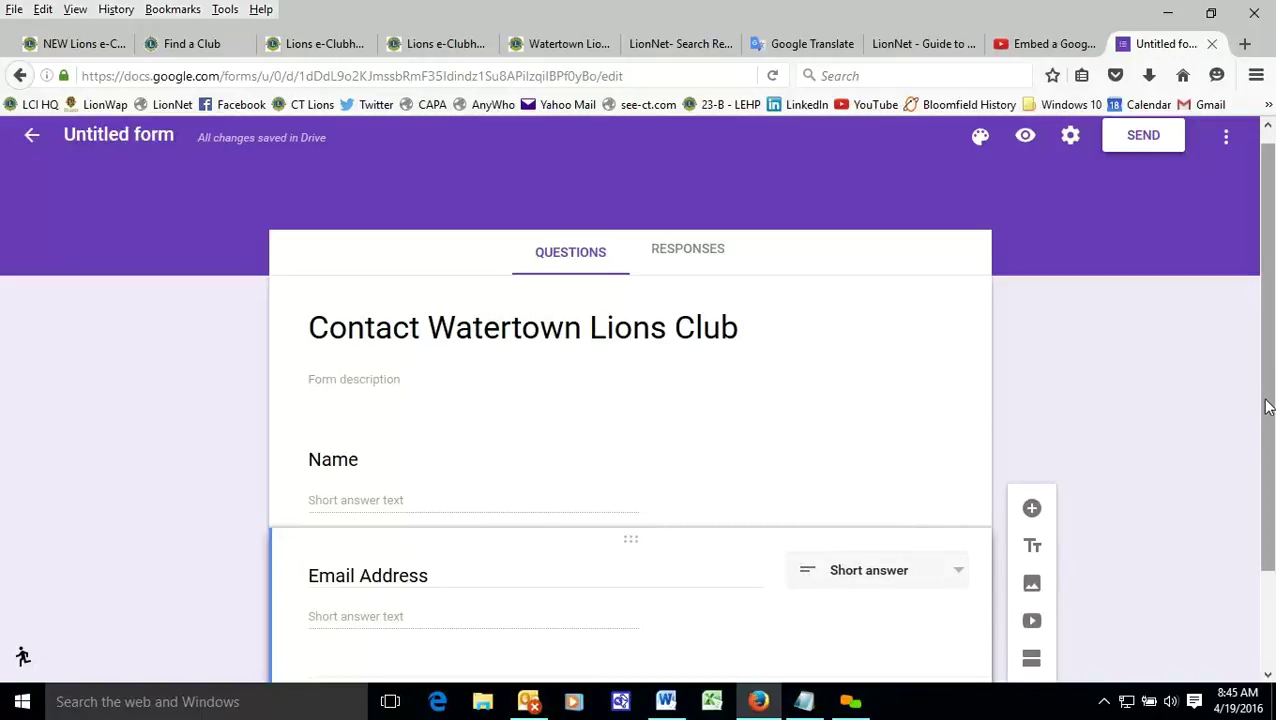
{"action": "scroll", "coordinate": [1265, 418], "scroll_direction": "down", "scroll_amount": 2}
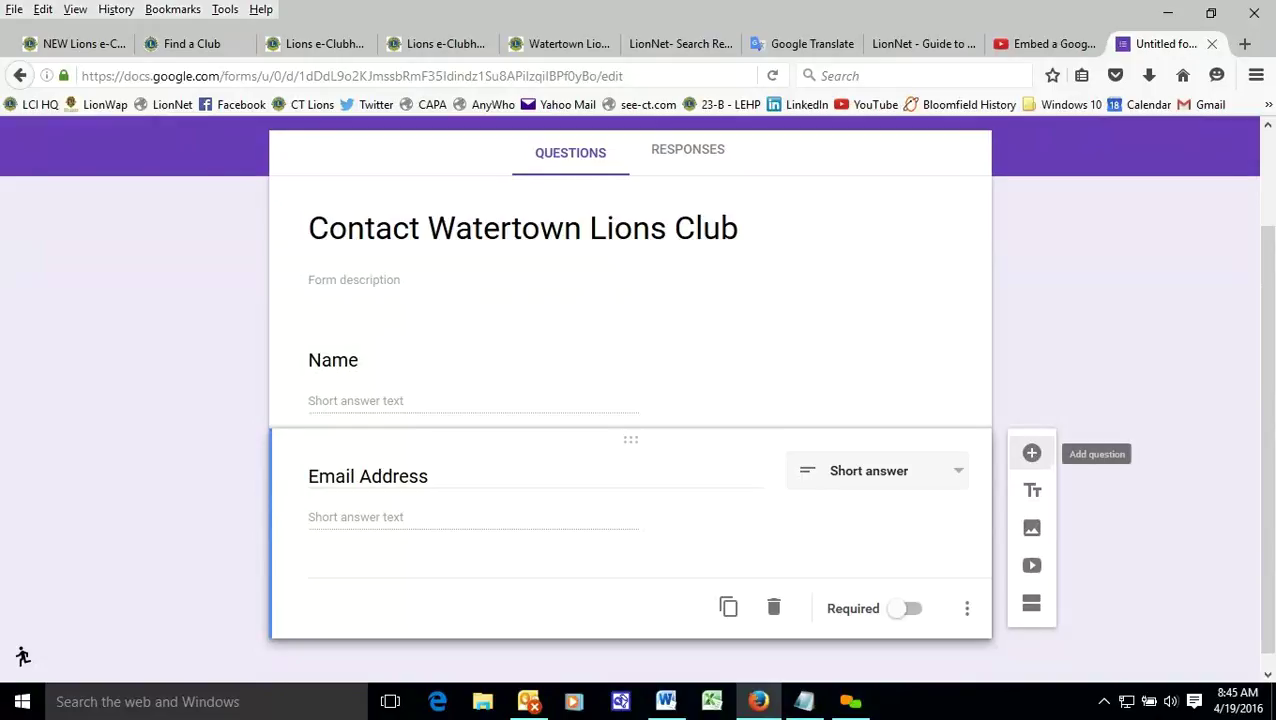
- Add an 'Ask a Question' paragraph question below Email Address
{"action": "left_click", "coordinate": [1031, 453]}
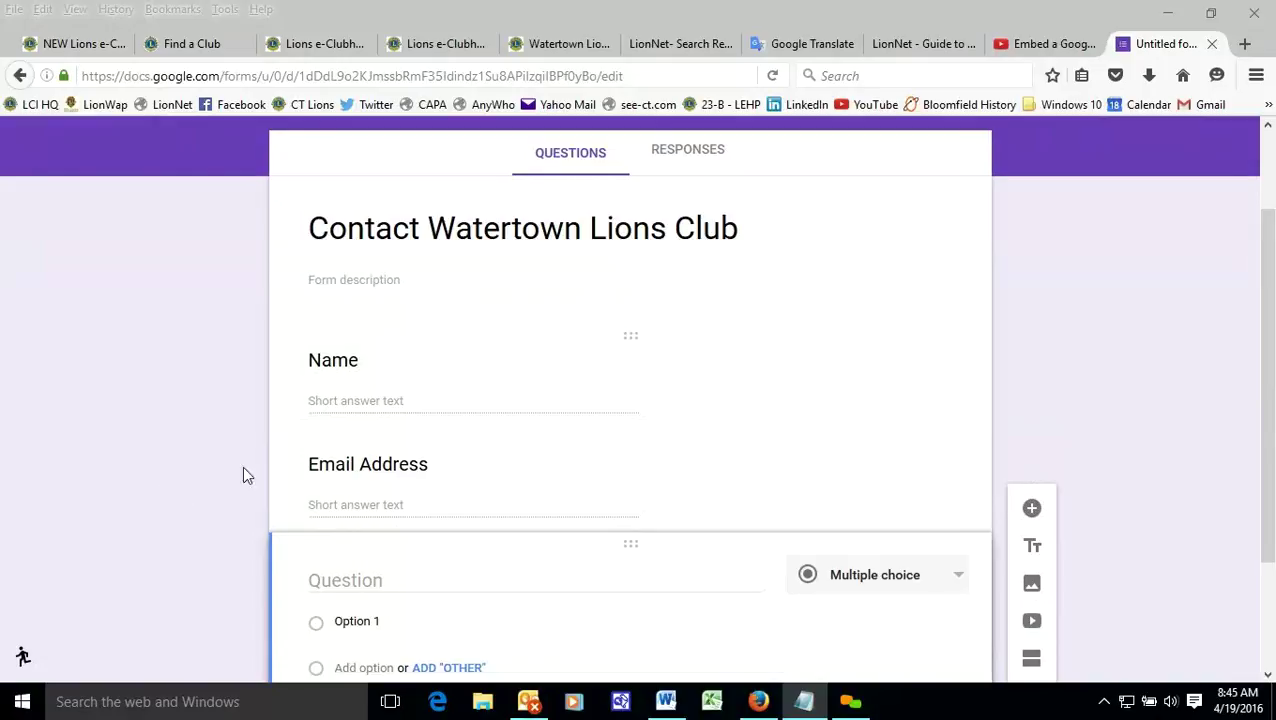
{"action": "left_click", "coordinate": [389, 578]}
{"action": "right_click", "coordinate": [389, 578]}
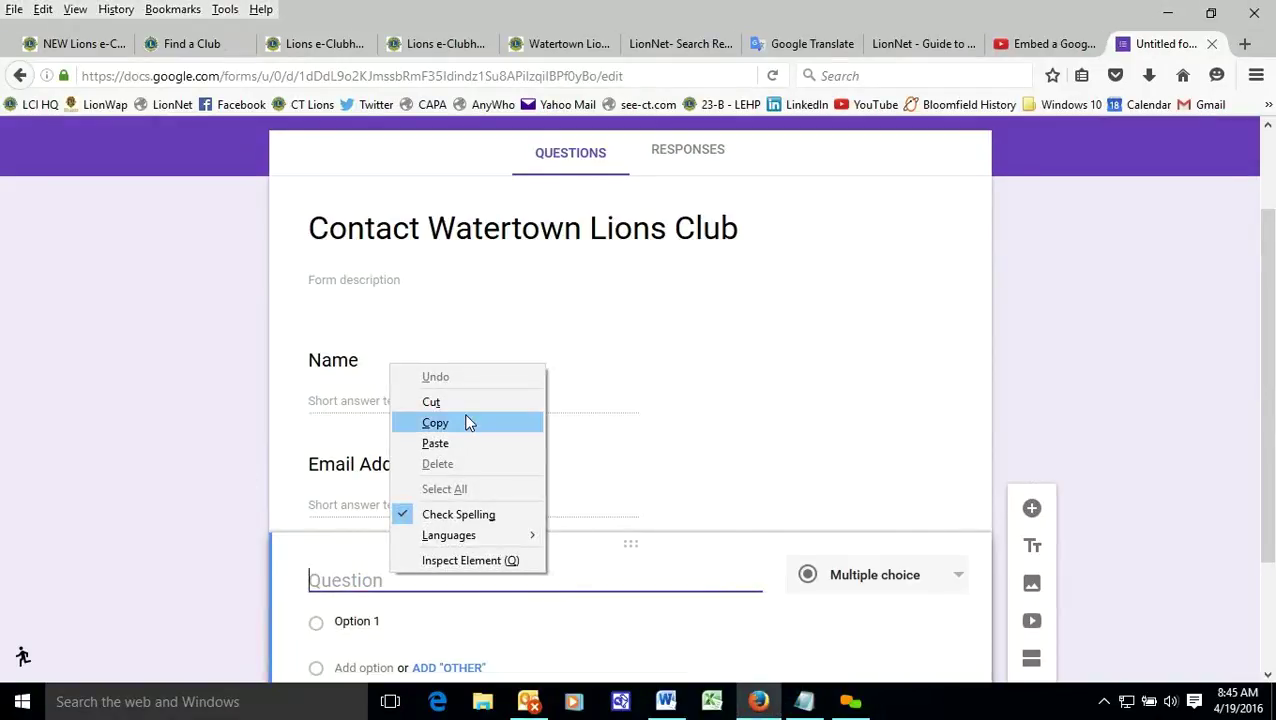
{"action": "left_click", "coordinate": [456, 438]}
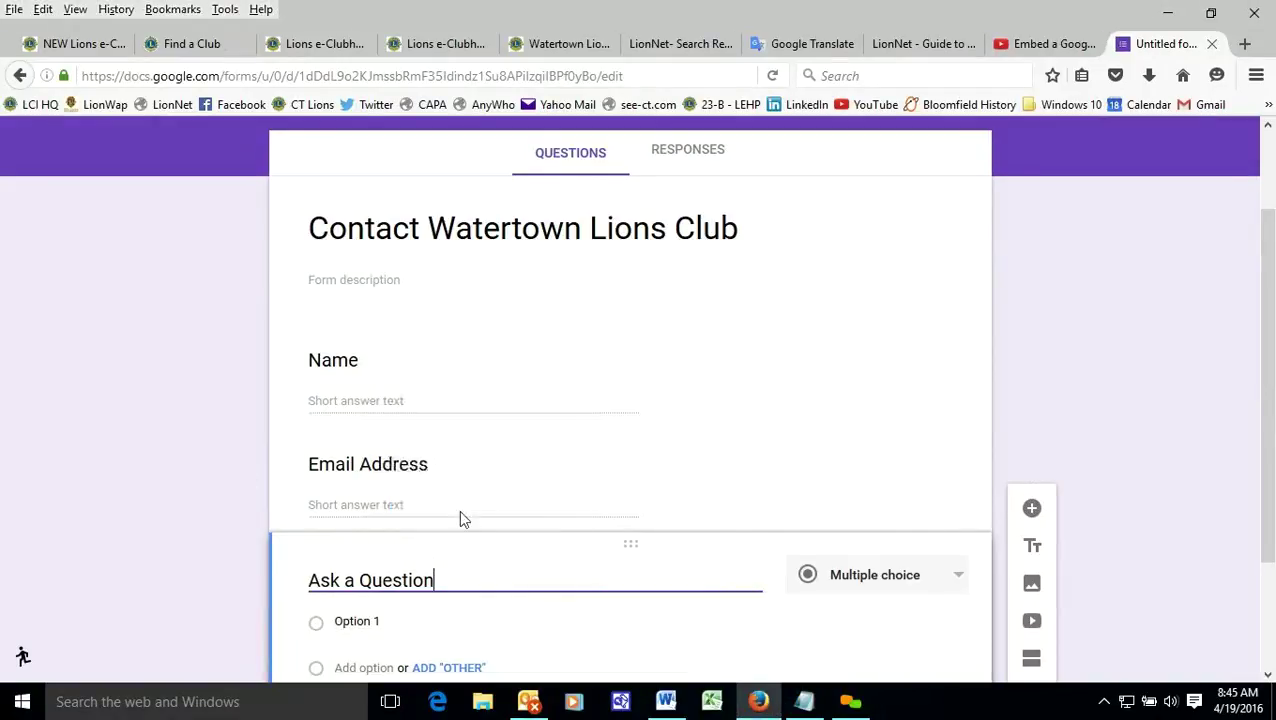
{"action": "left_click", "coordinate": [957, 577]}
{"action": "left_click", "coordinate": [884, 514]}
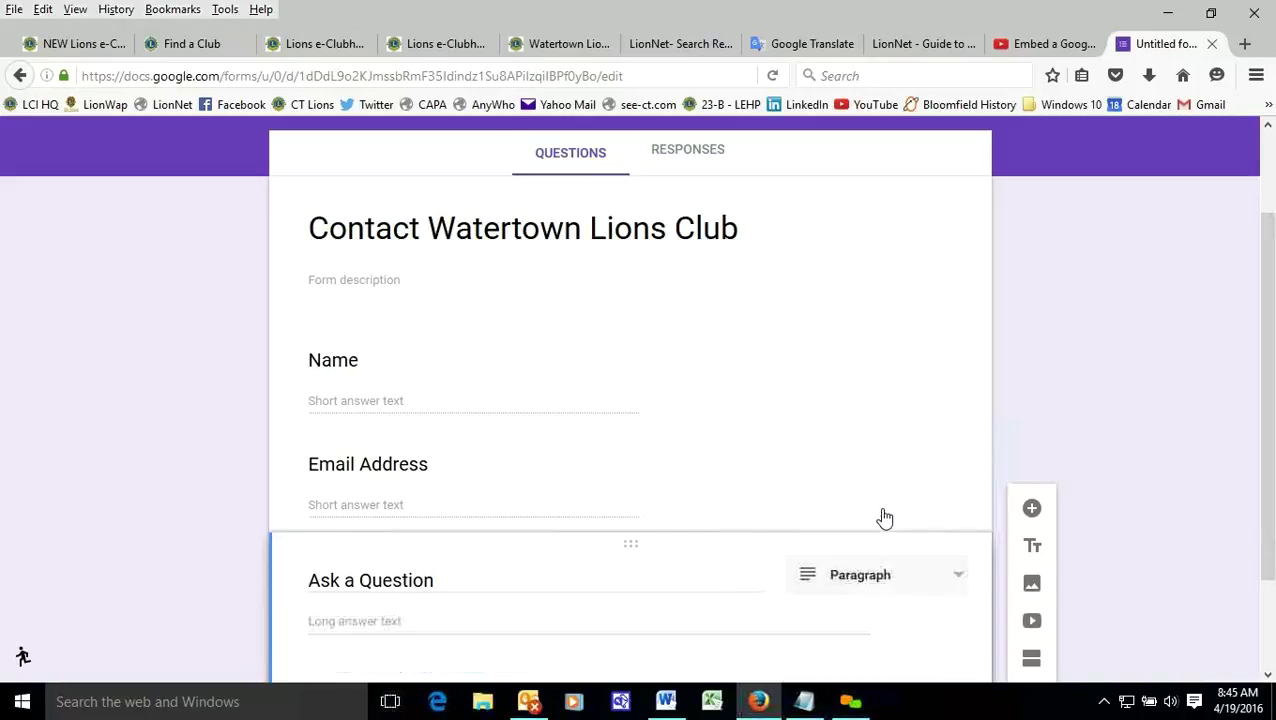
- Return to the top of the form to edit its description
{"action": "left_click_drag", "start_coordinate": [1262, 373], "coordinate": [1262, 420]}
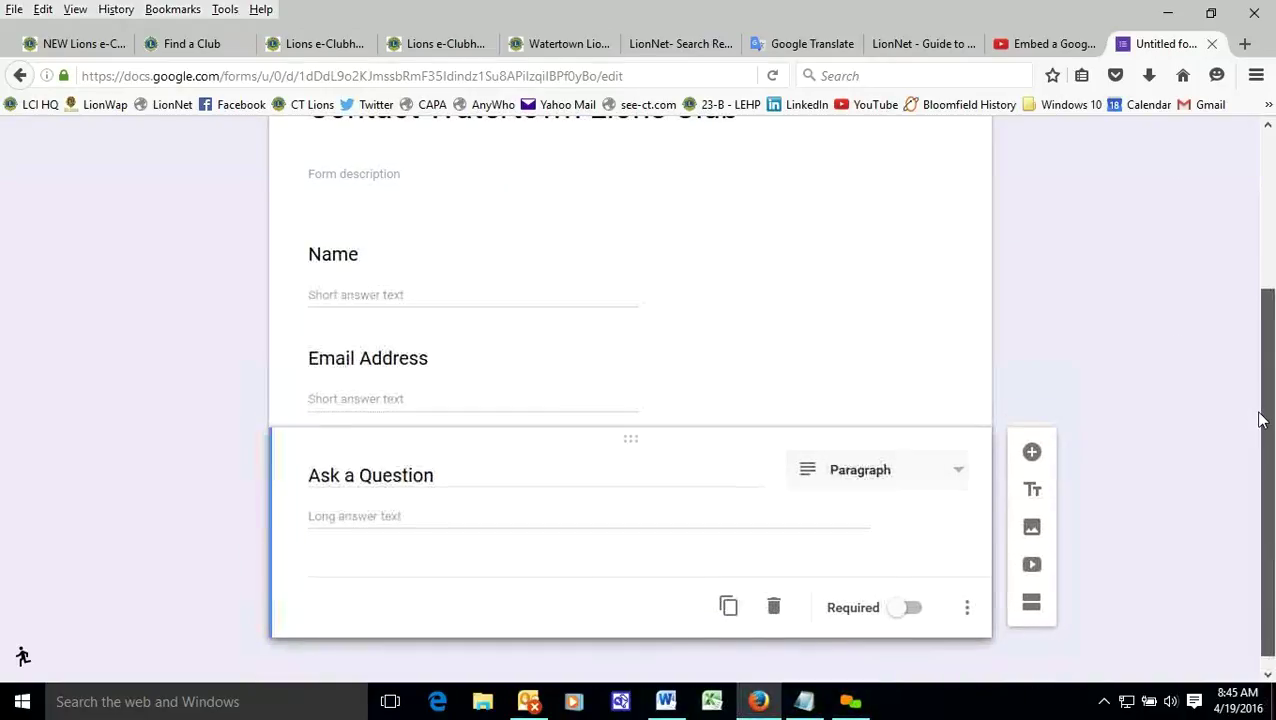
{"action": "left_click", "coordinate": [500, 272]}
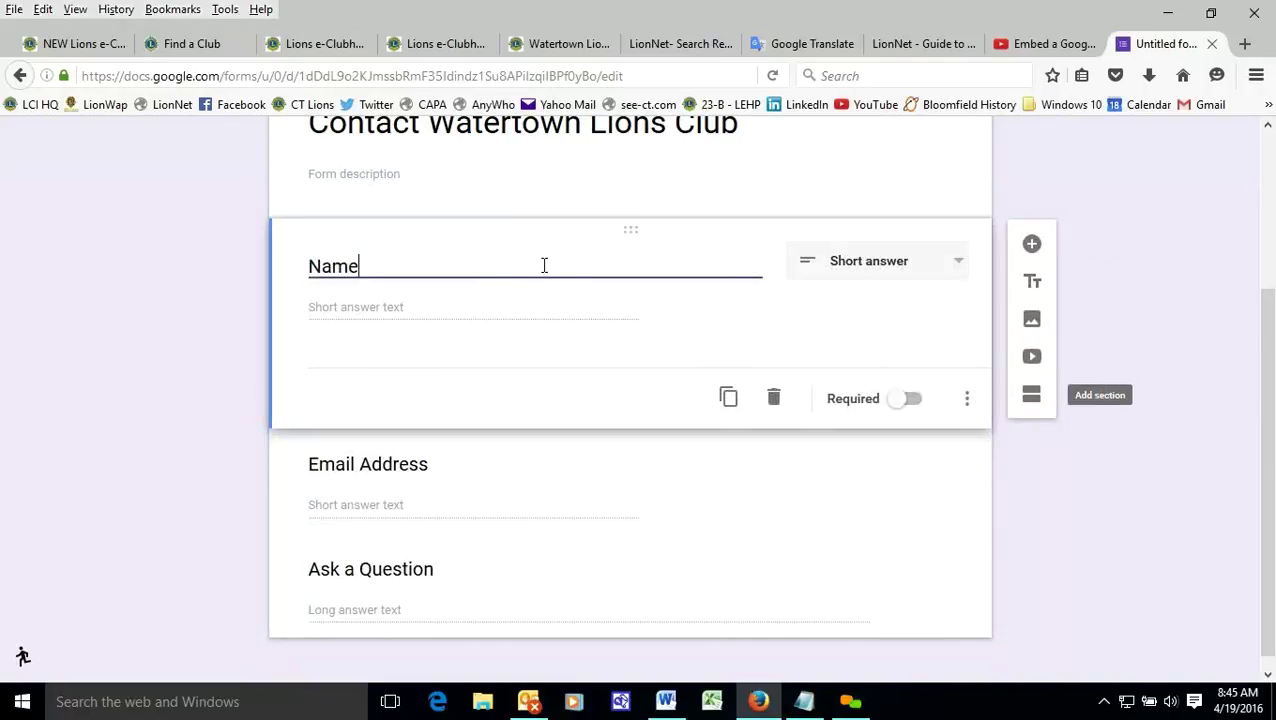
{"action": "left_click", "coordinate": [518, 169]}
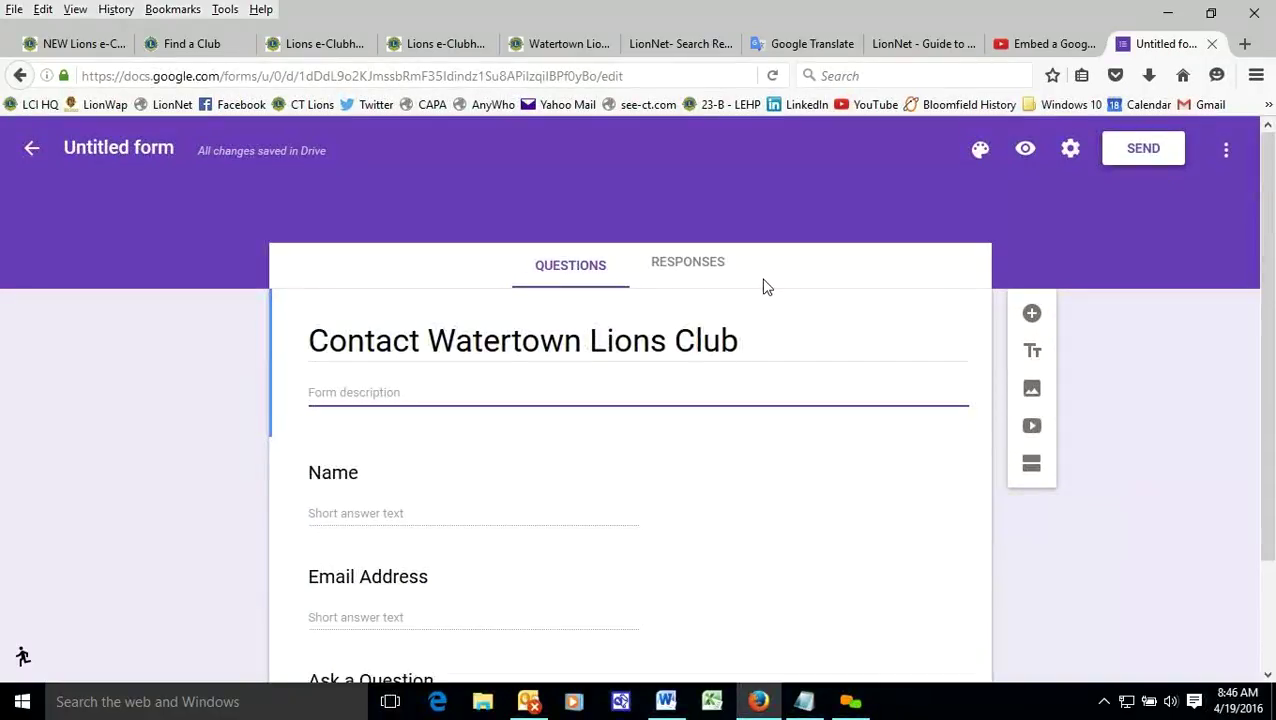
{"action": "left_click", "coordinate": [683, 268]}
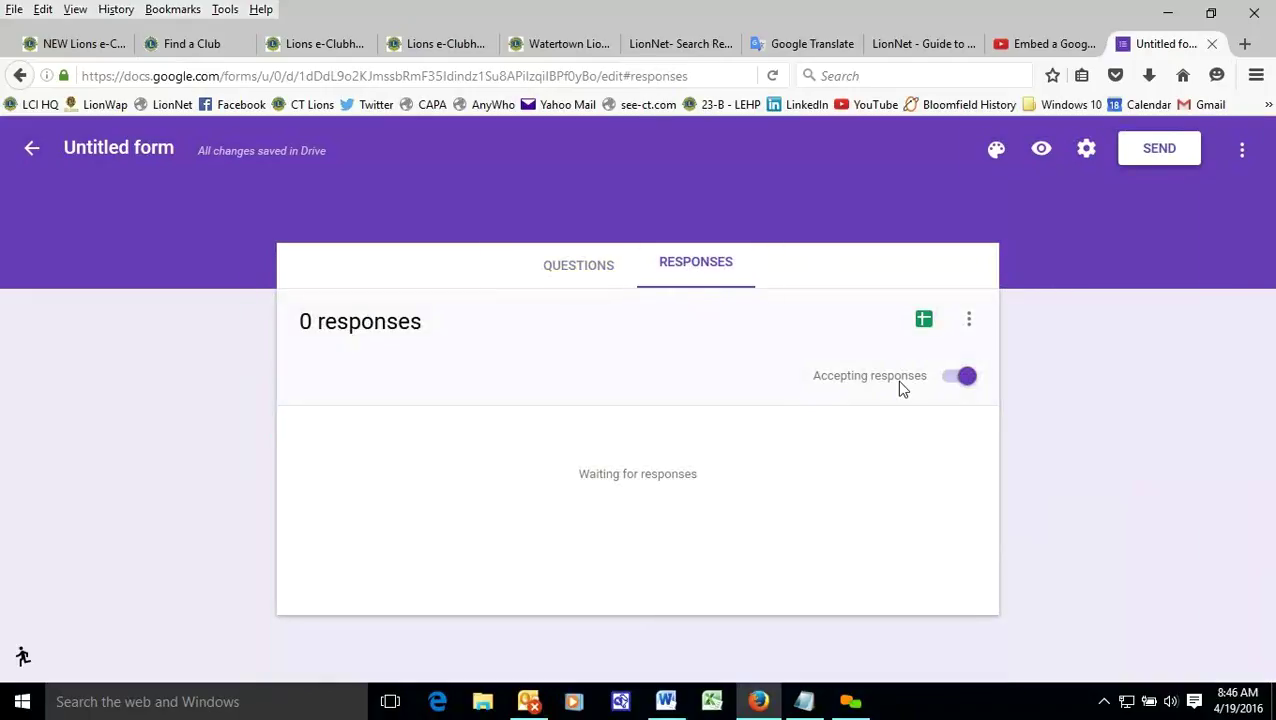
{"action": "left_click", "coordinate": [576, 264]}
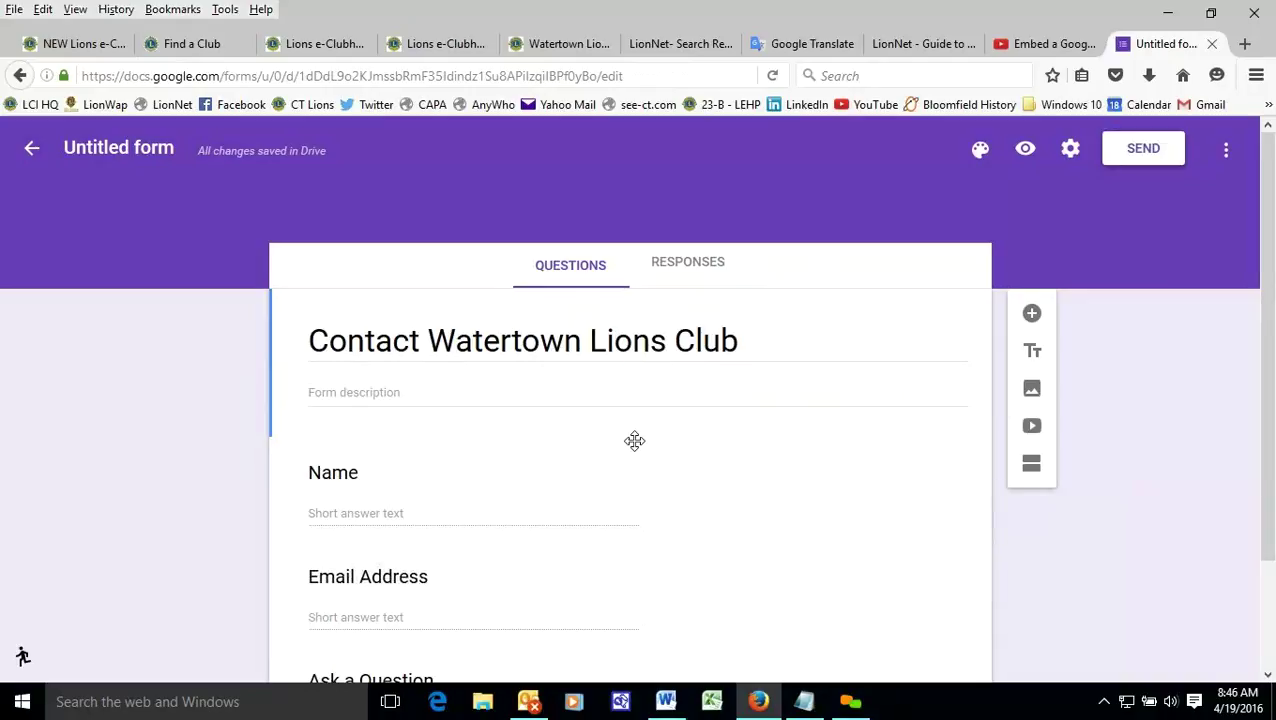
- Turn off the another-response link, set confirmation 'Thank you for contacting us.', and save
{"action": "left_click", "coordinate": [1071, 150]}
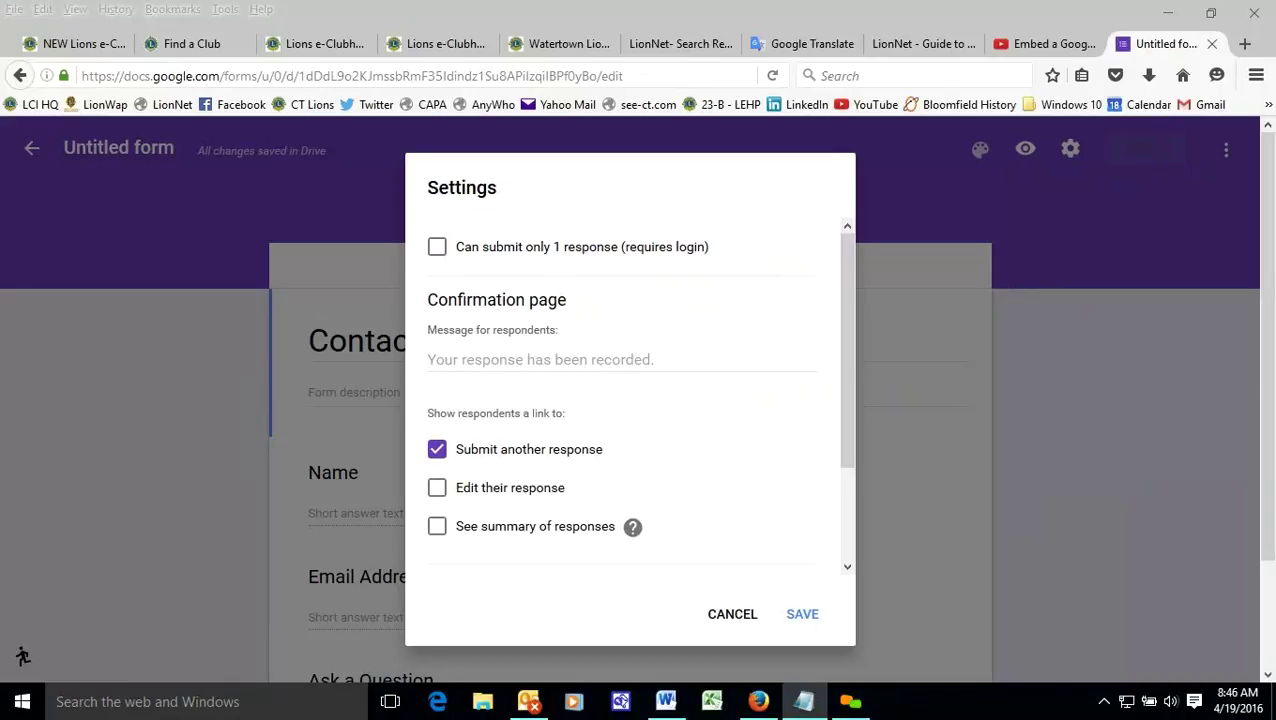
{"action": "left_click", "coordinate": [439, 450]}
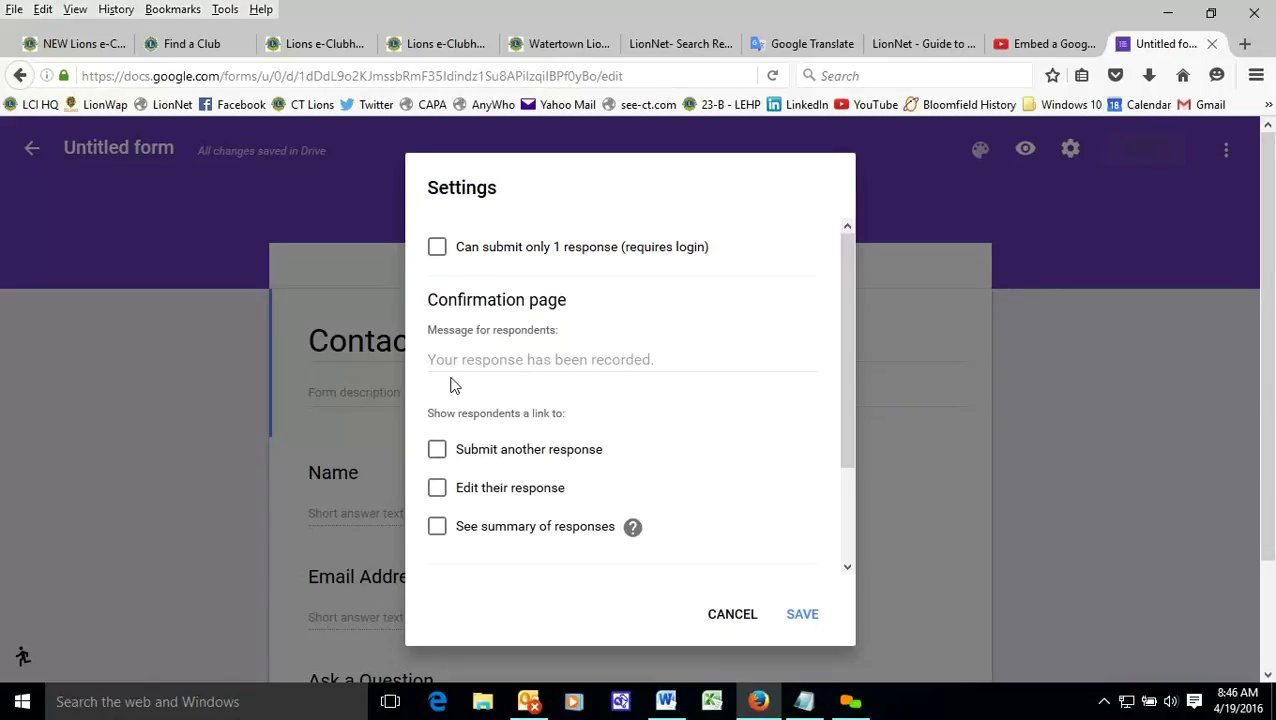
{"action": "left_click", "coordinate": [550, 360]}
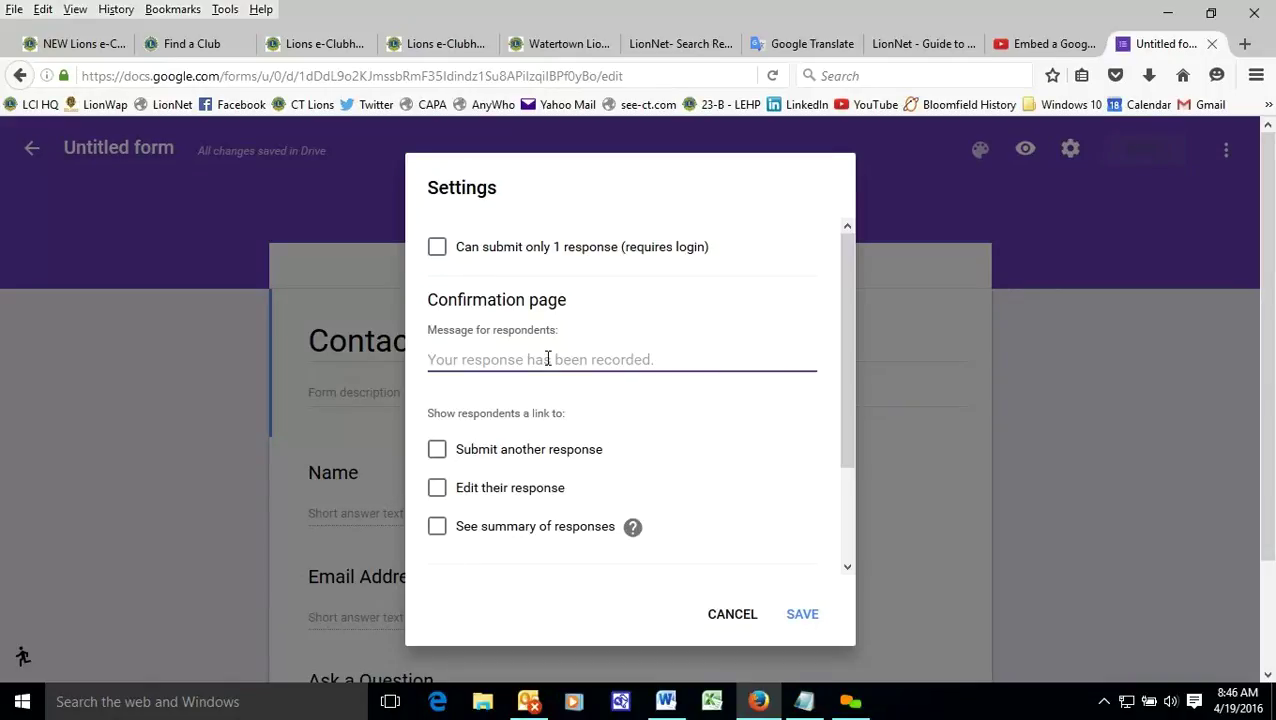
{"action": "right_click", "coordinate": [550, 362]}
{"action": "left_click", "coordinate": [593, 441]}
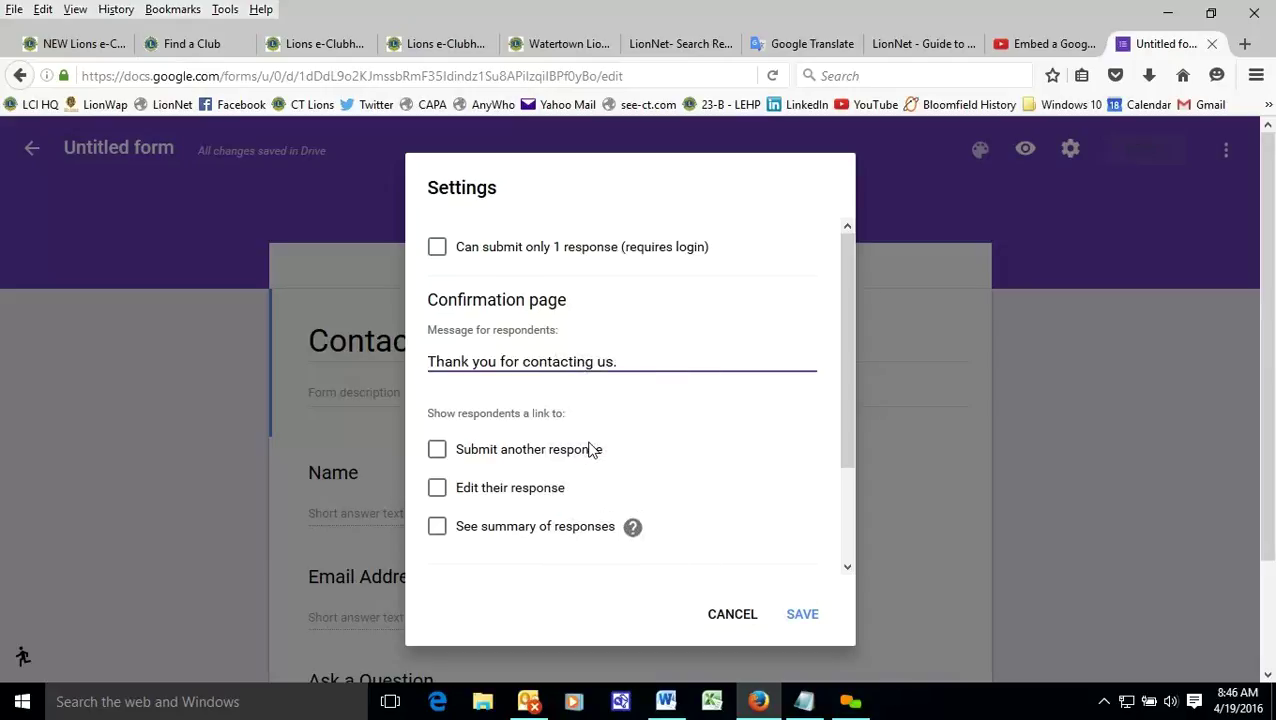
{"action": "left_click", "coordinate": [804, 616]}
{"action": "left_click_drag", "start_coordinate": [1263, 345], "coordinate": [1258, 320]}
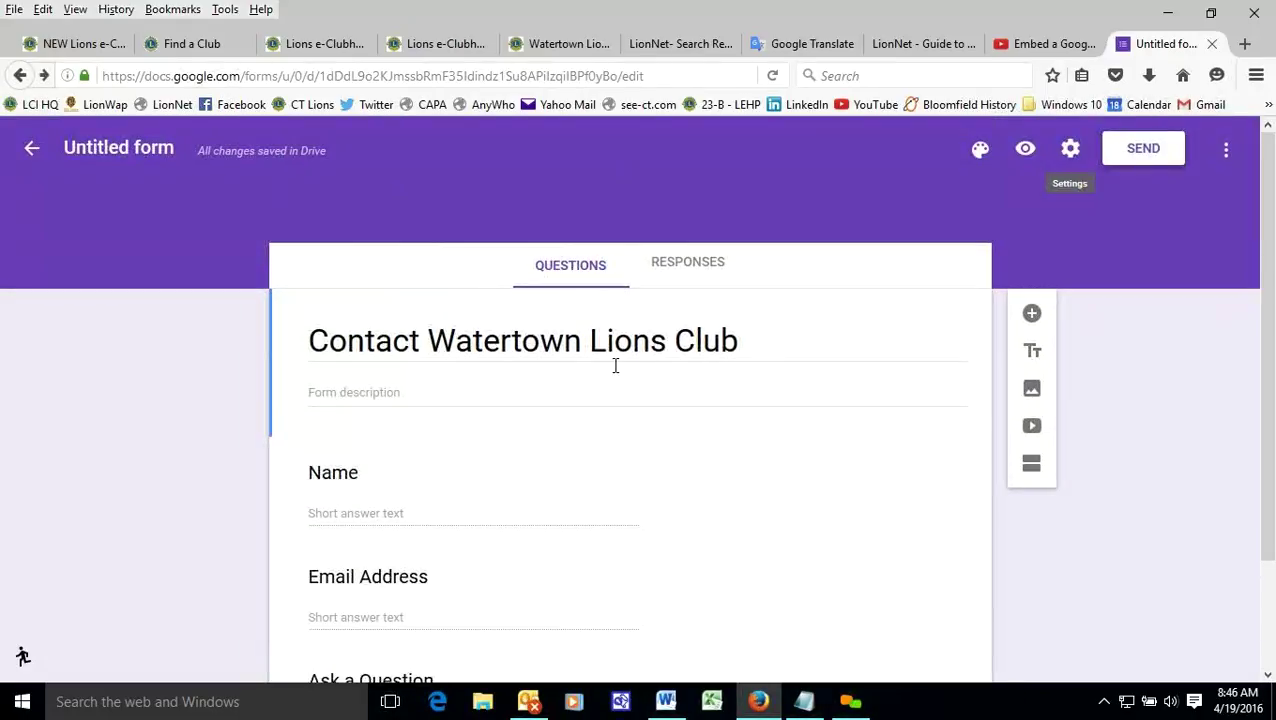
- Check Responses, then reopen the untitled contact form in the old Google Forms editor
{"action": "left_click", "coordinate": [698, 264]}
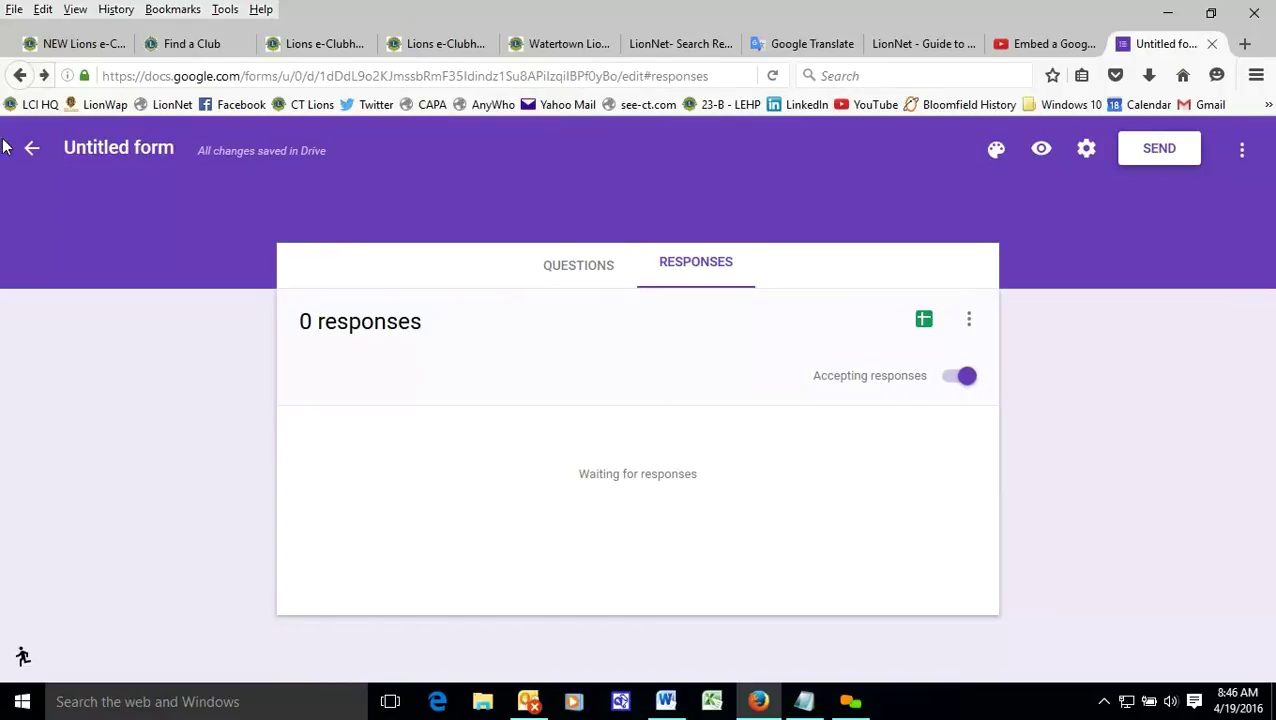
{"action": "left_click", "coordinate": [32, 152]}
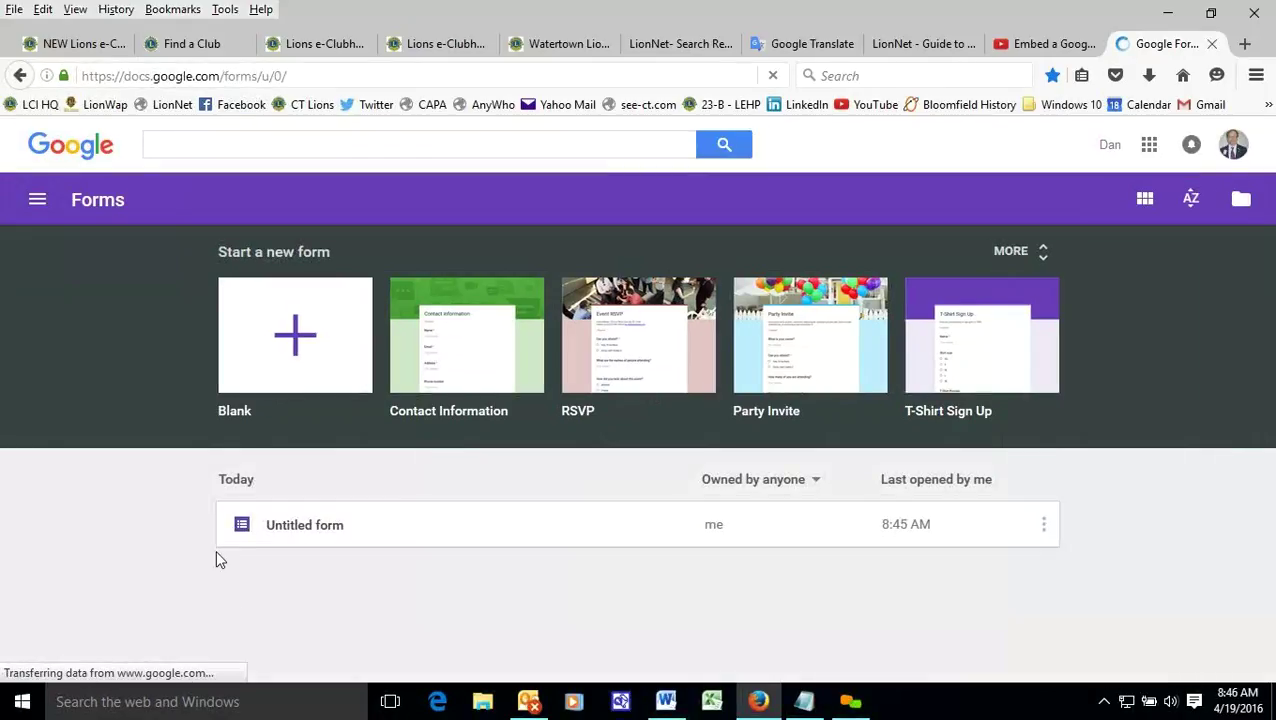
{"action": "left_click", "coordinate": [267, 528]}
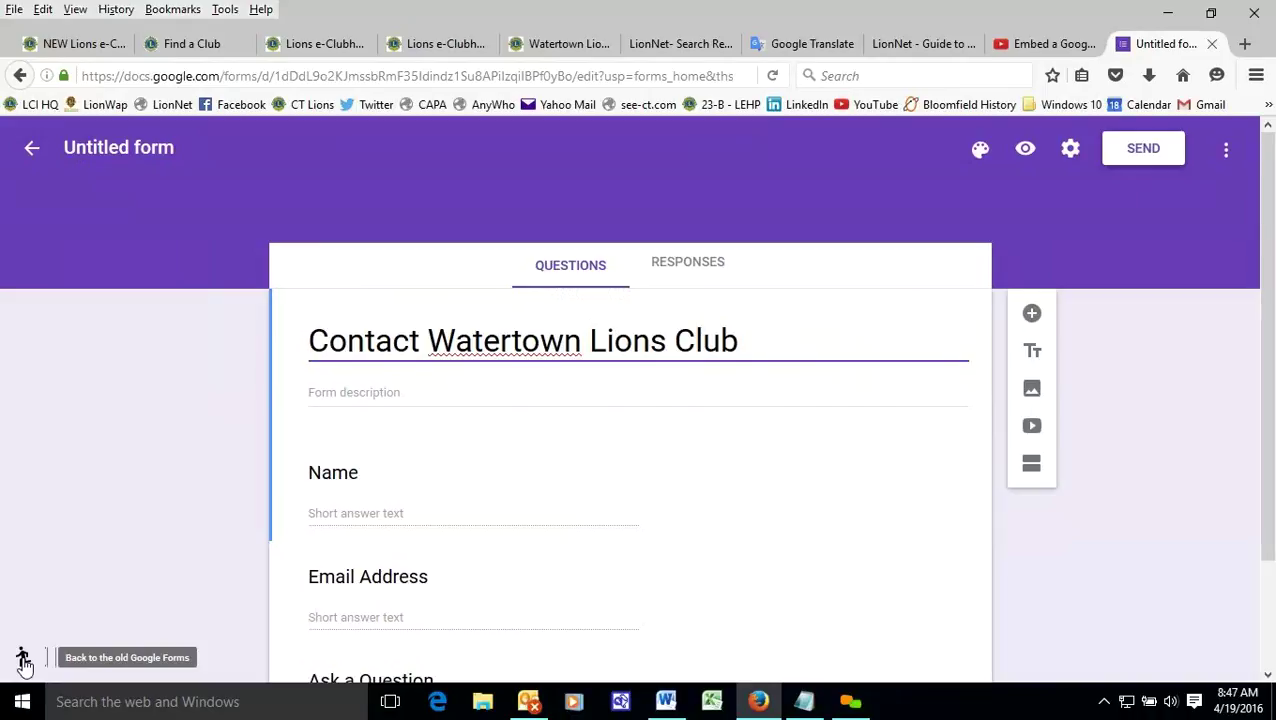
{"action": "left_click", "coordinate": [24, 660]}
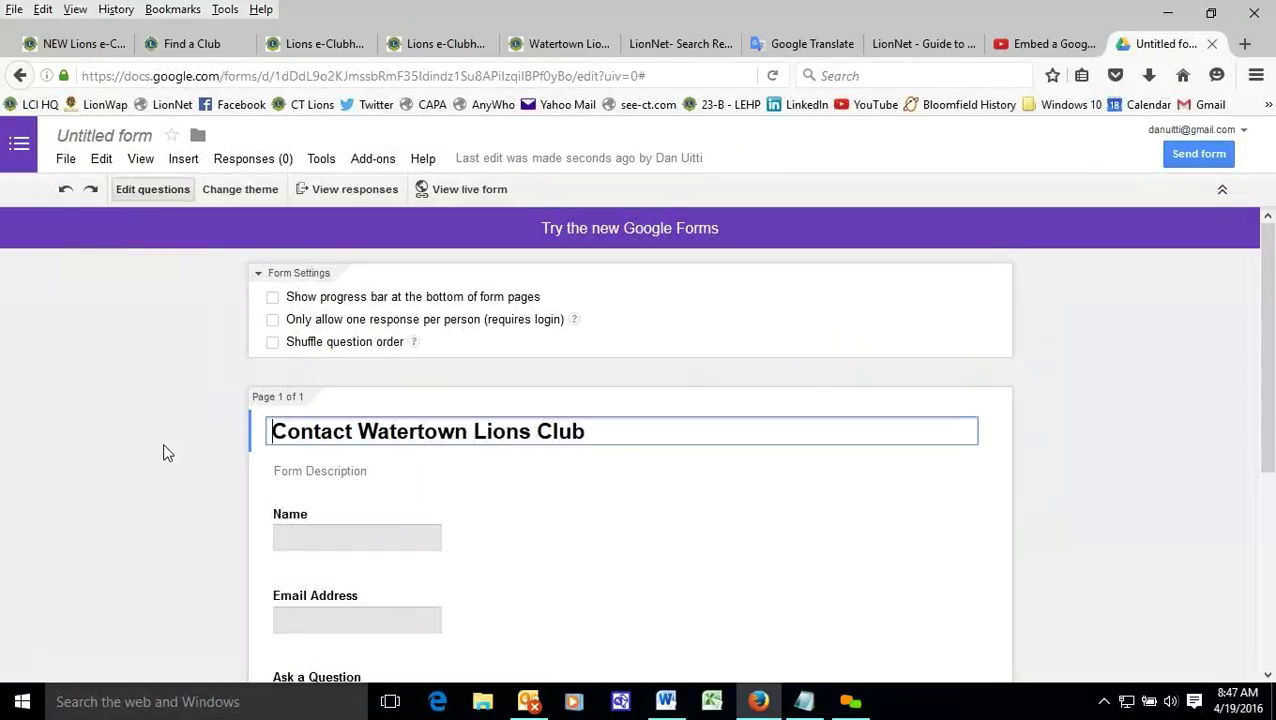
- In File > Embed, change the embed width from 760 to 500
{"action": "left_click", "coordinate": [65, 158]}
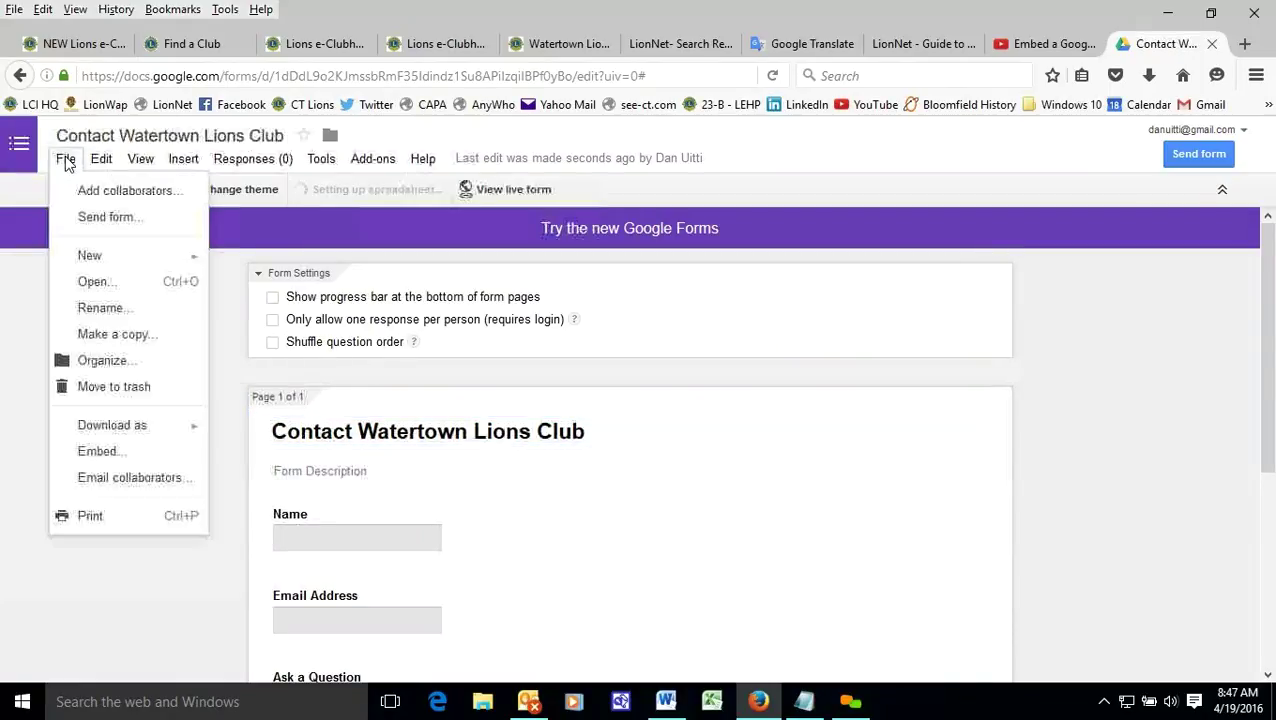
{"action": "left_click", "coordinate": [121, 459]}
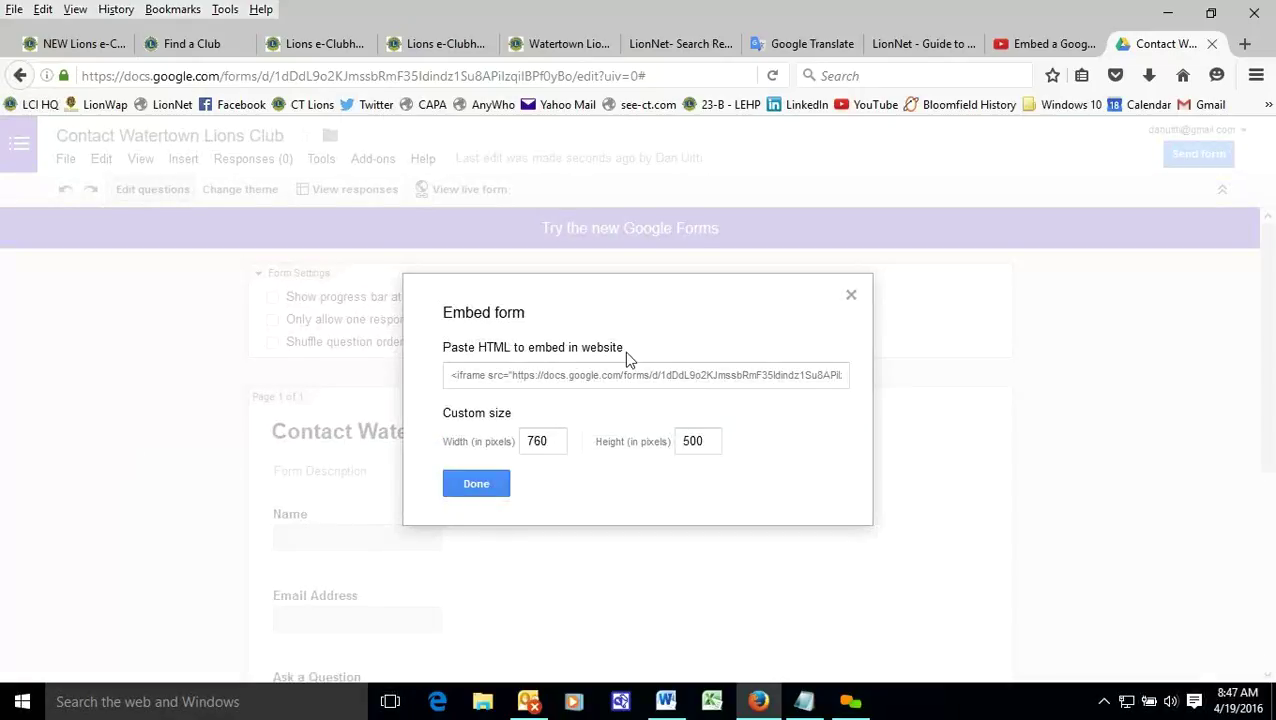
{"action": "left_click", "coordinate": [525, 441]}
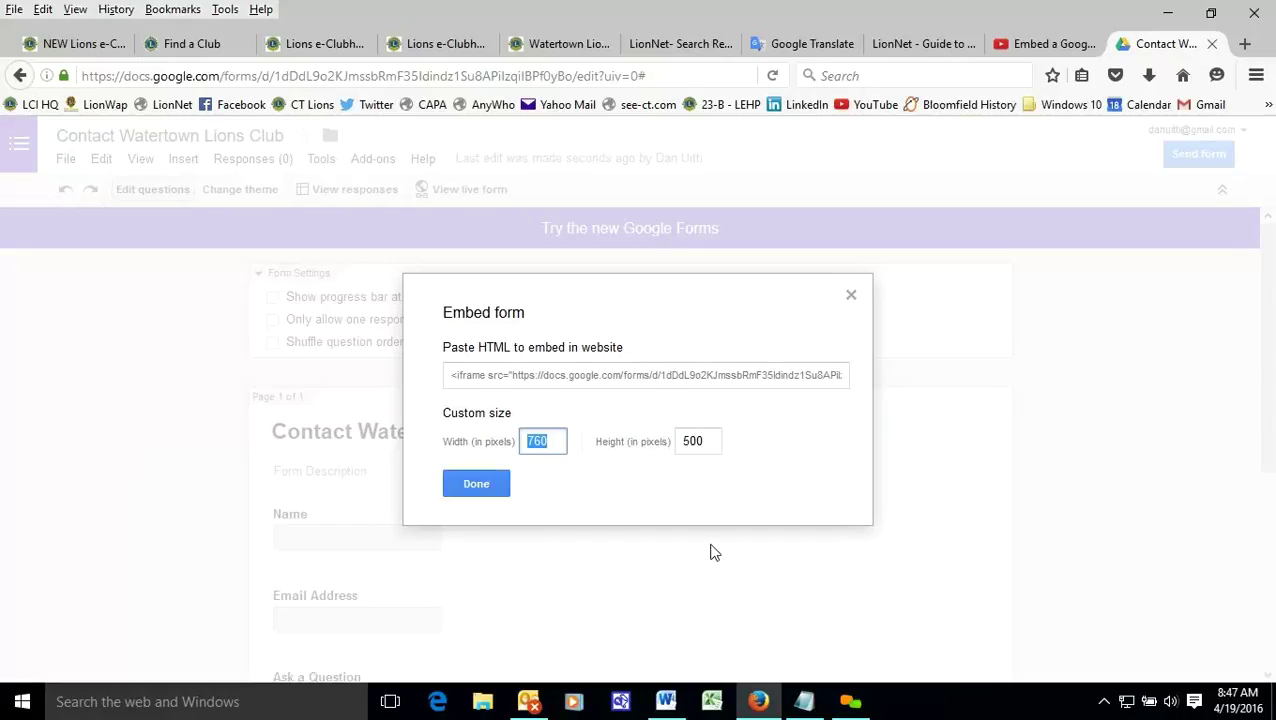
{"action": "type", "text": "500"}
{"action": "left_click", "coordinate": [702, 444]}
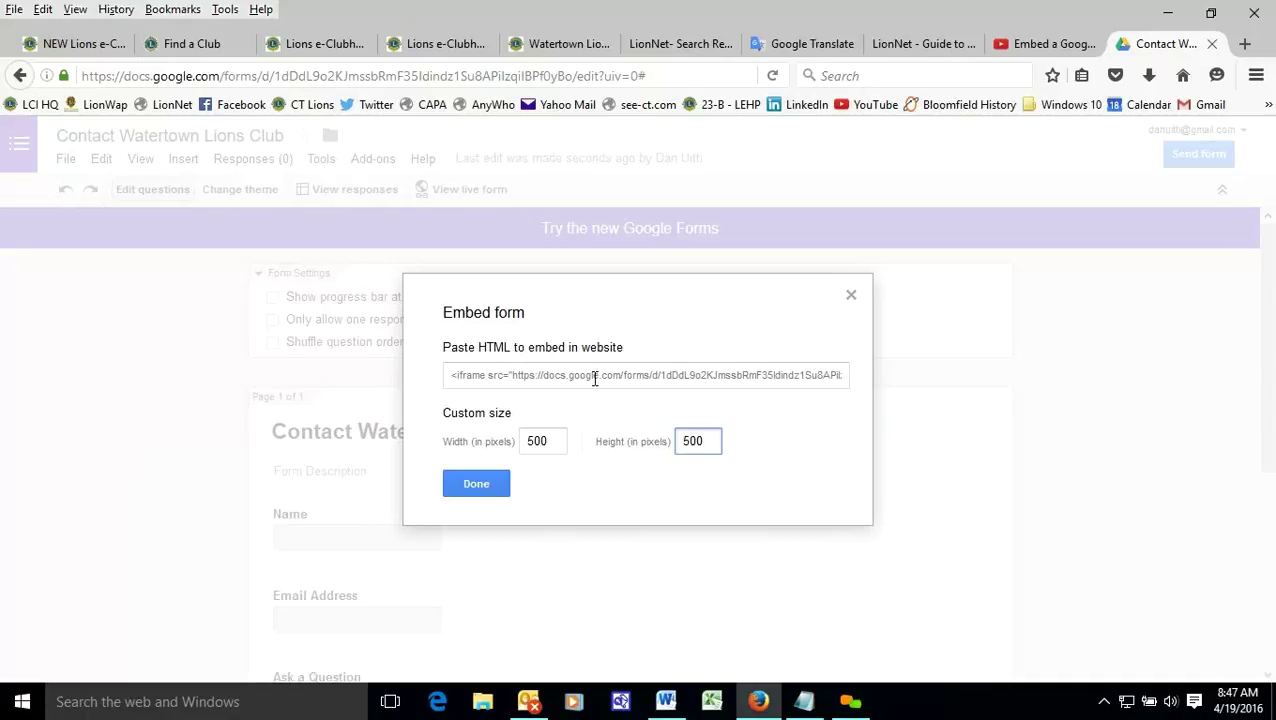
- Copy the full 500×500 iframe embed code and close the embed dialog
{"action": "left_click", "coordinate": [521, 370]}
{"action": "double_click", "coordinate": [522, 372]}
{"action": "left_click", "coordinate": [588, 373]}
{"action": "triple_click", "coordinate": [589, 373]}
{"action": "right_click", "coordinate": [636, 378]}
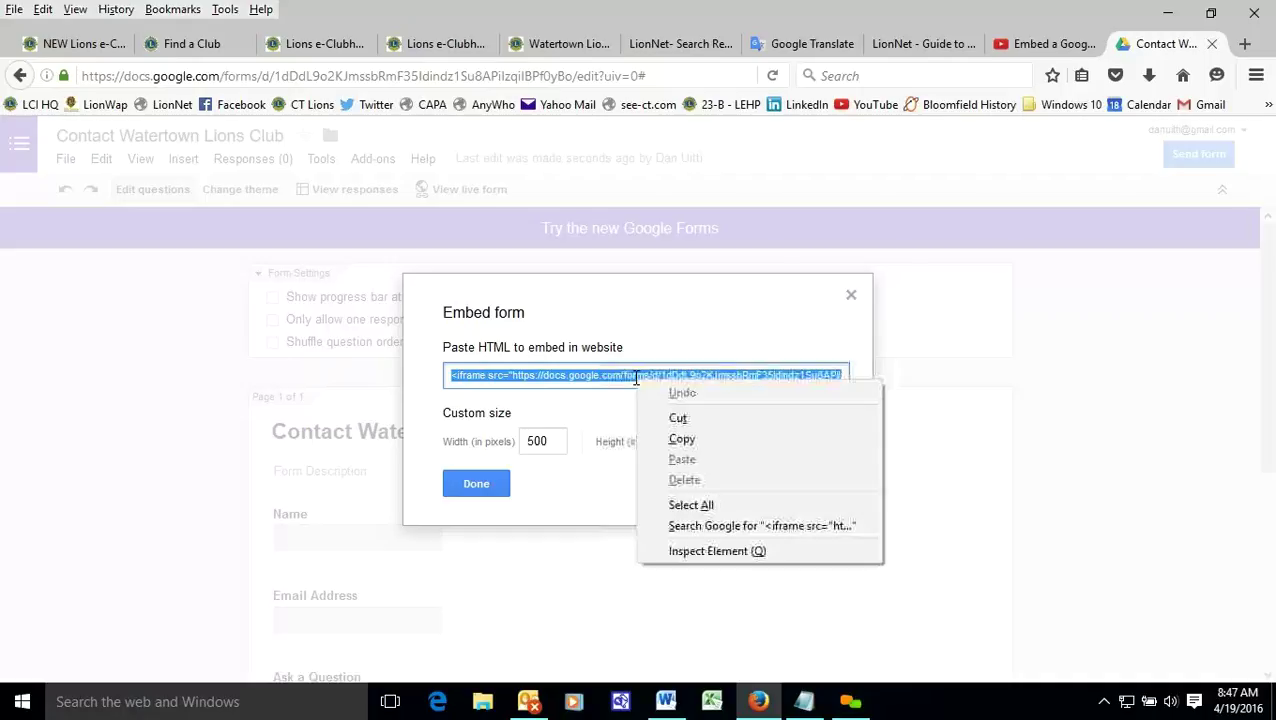
{"action": "left_click", "coordinate": [681, 442]}
{"action": "left_click", "coordinate": [489, 484]}
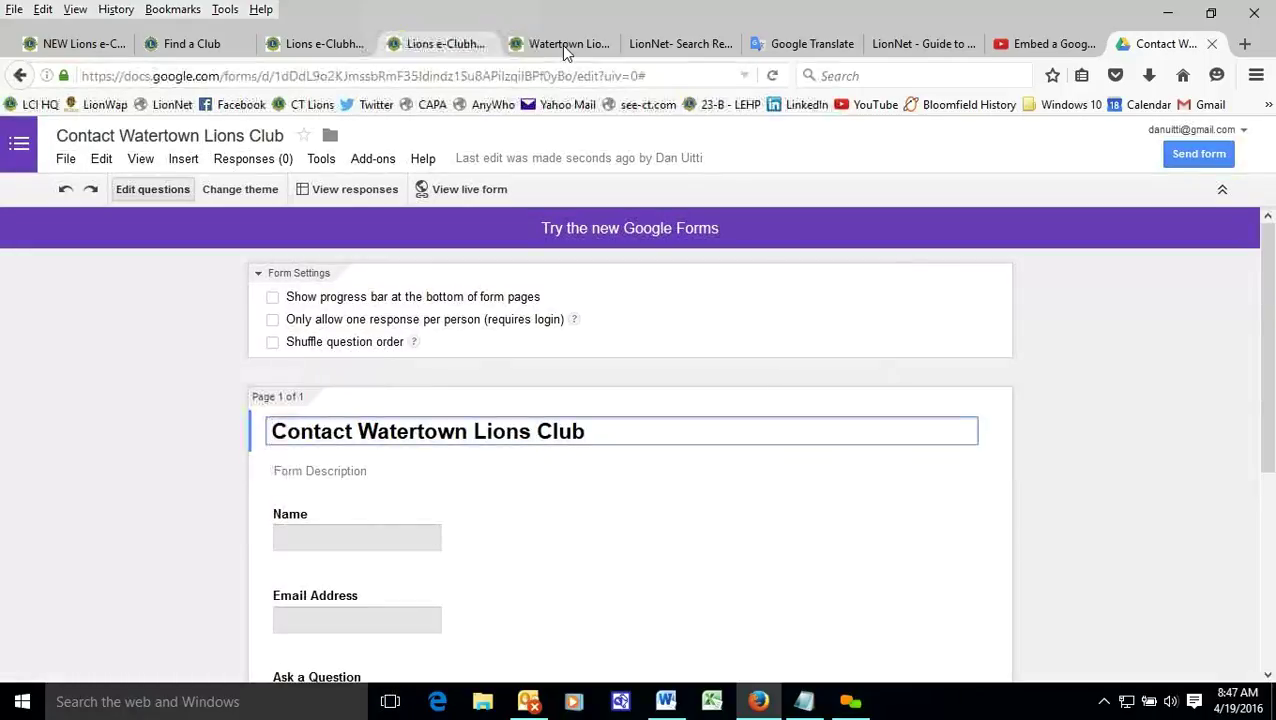
- Paste the iframe code into the Contact Form page's HTML source and publish via Preview
{"action": "left_click", "coordinate": [561, 45]}
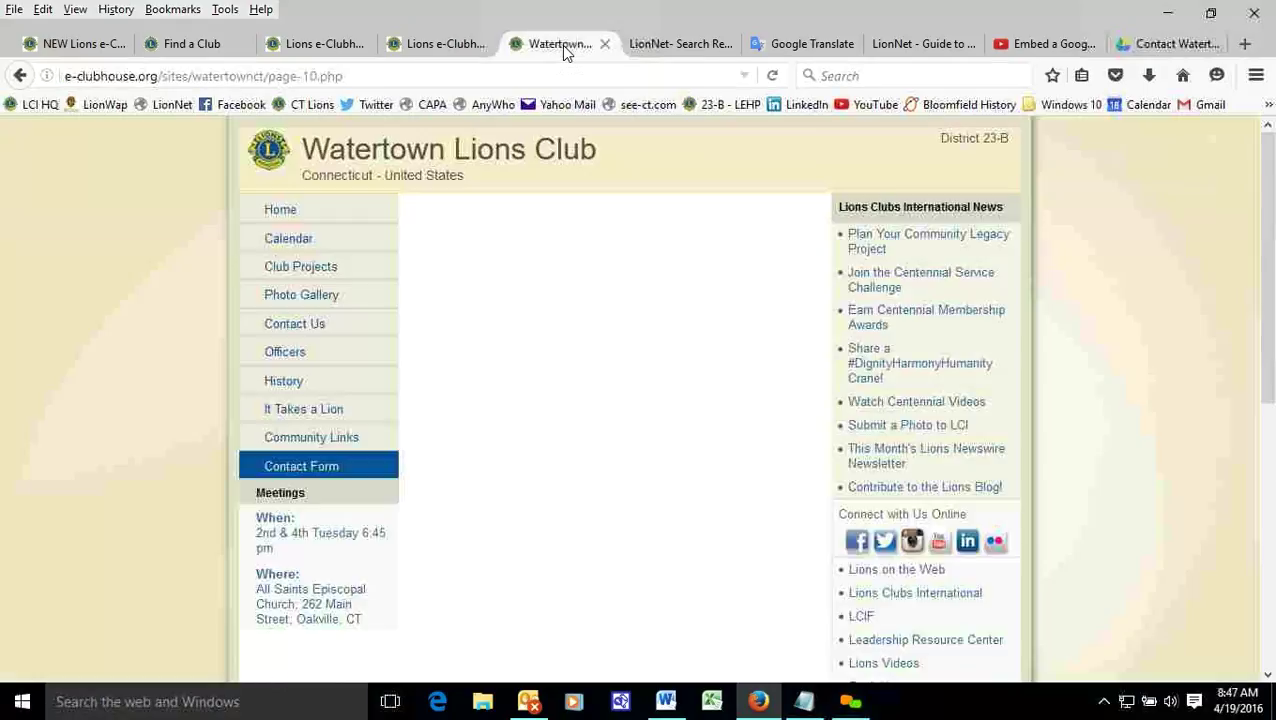
{"action": "left_click", "coordinate": [425, 44]}
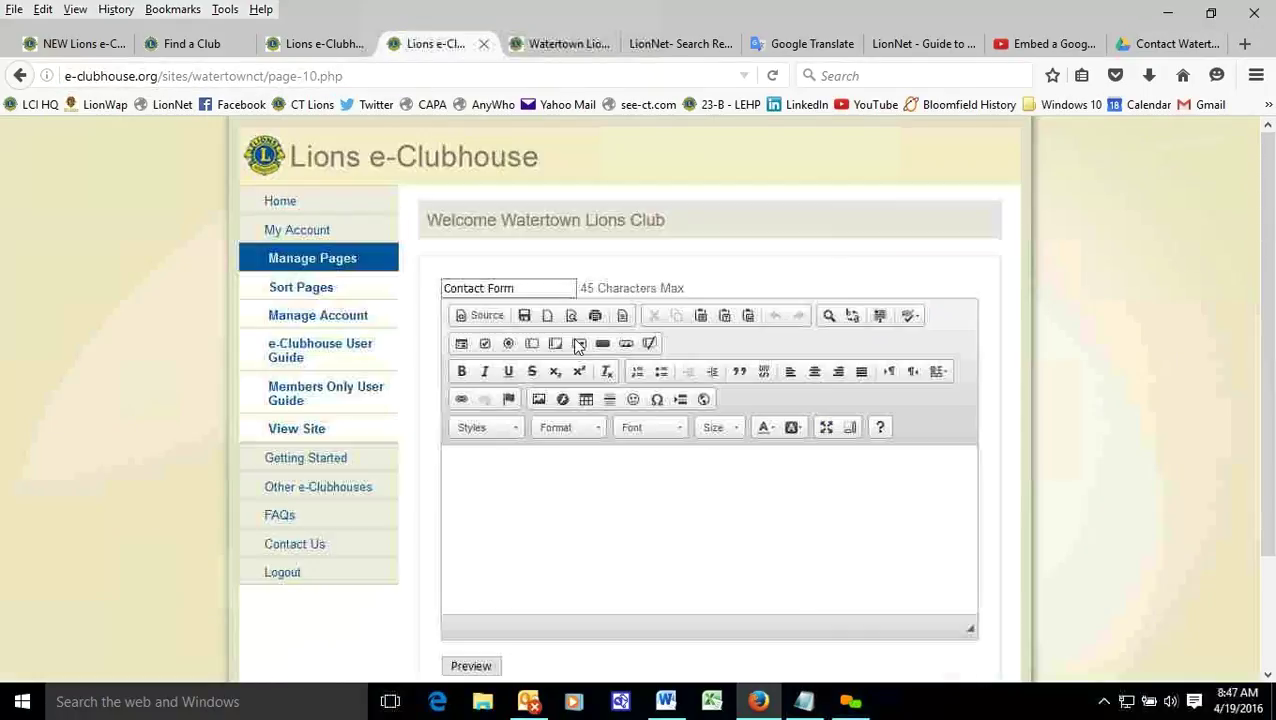
{"action": "left_click", "coordinate": [487, 316]}
{"action": "right_click", "coordinate": [500, 473]}
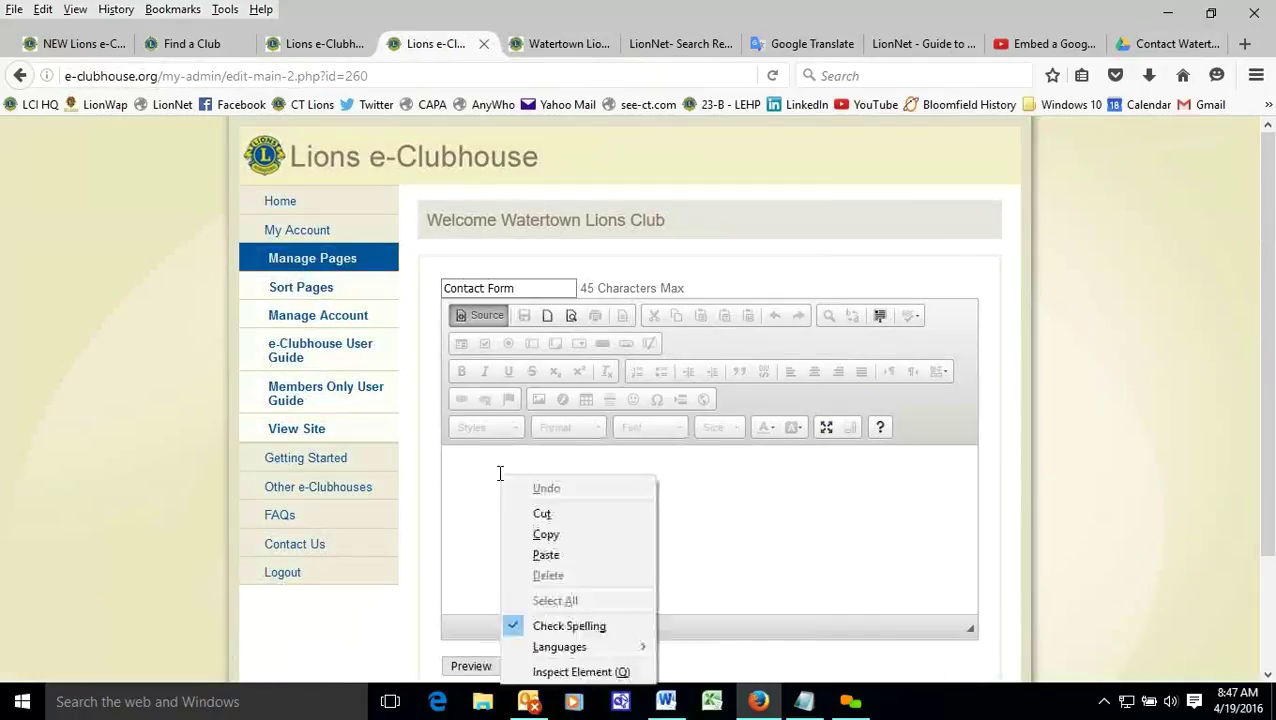
{"action": "left_click", "coordinate": [546, 555]}
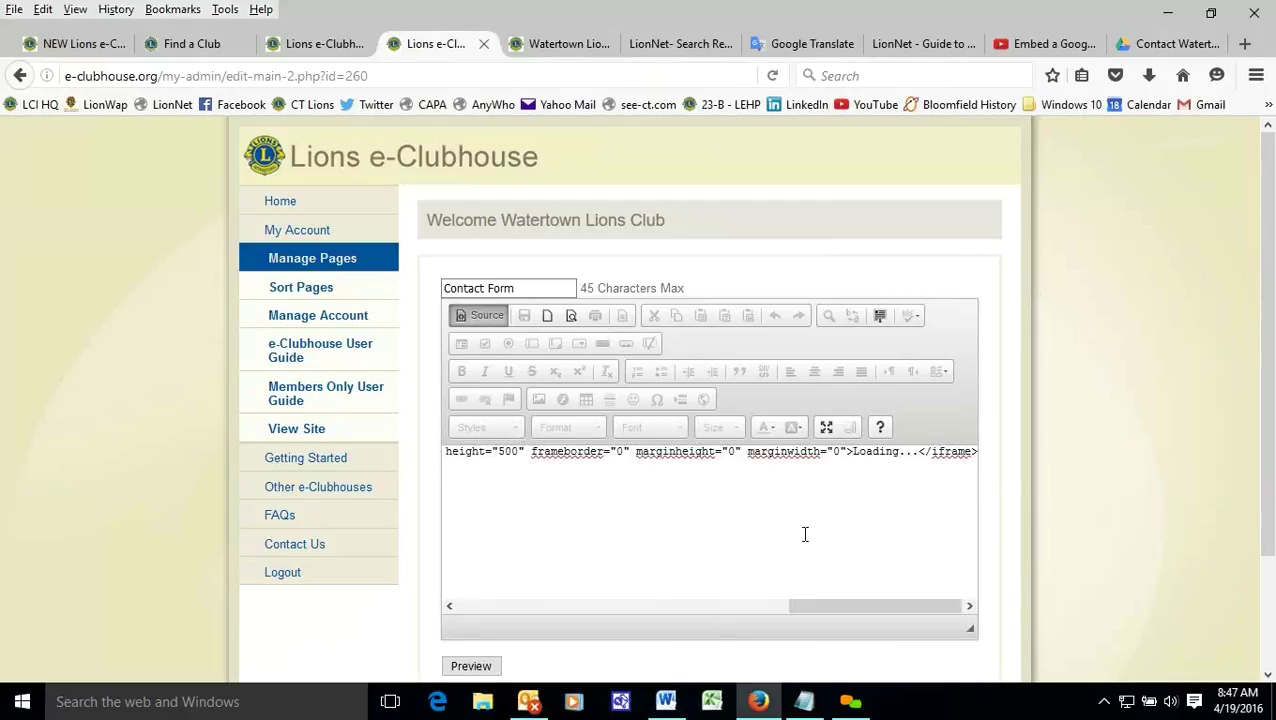
{"action": "left_click_drag", "start_coordinate": [663, 452], "coordinate": [483, 451]}
{"action": "left_click", "coordinate": [530, 501]}
{"action": "left_click", "coordinate": [496, 666]}
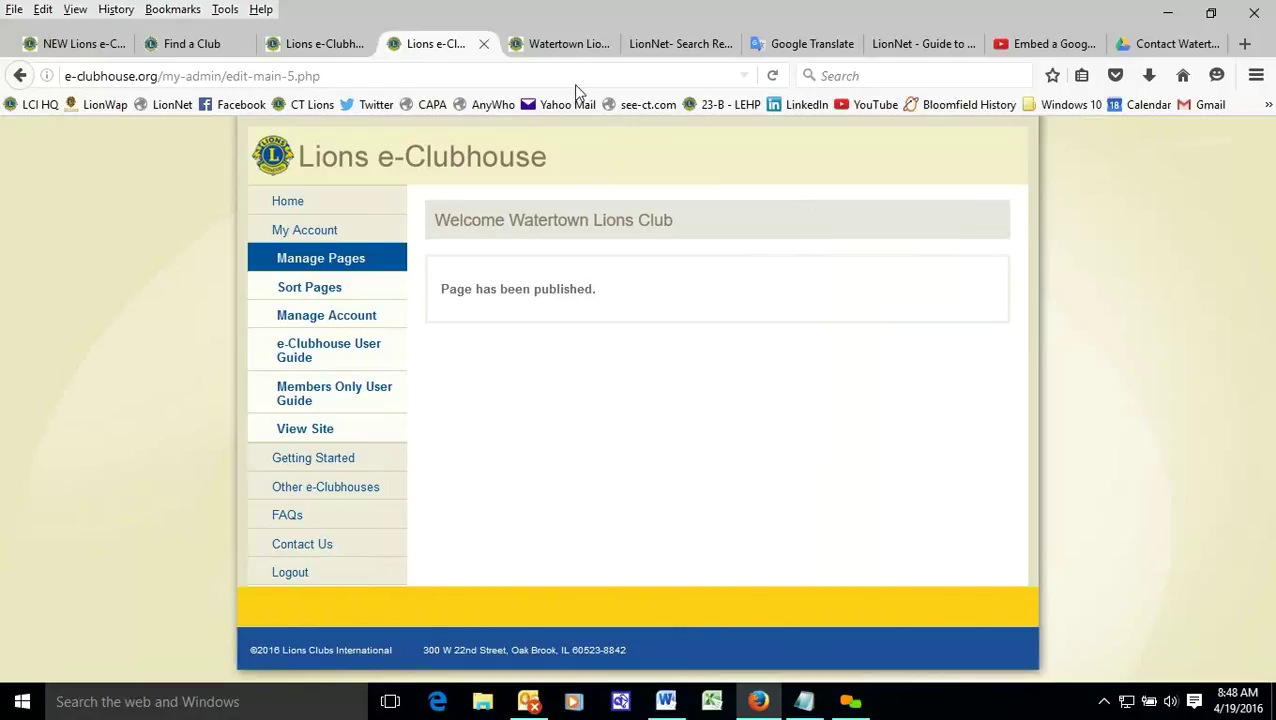
- Reload the live club page and fill in an email and a sample Christmas tree question
{"action": "left_click", "coordinate": [558, 43]}
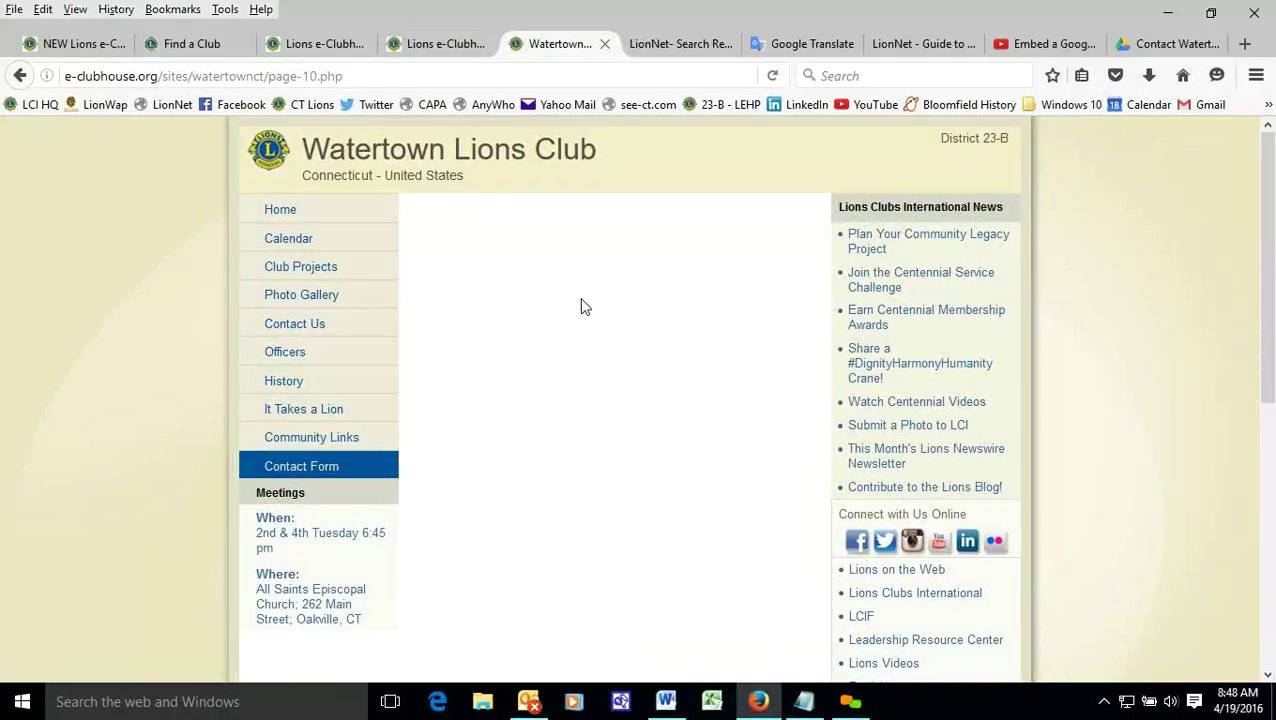
{"action": "left_click", "coordinate": [772, 76]}
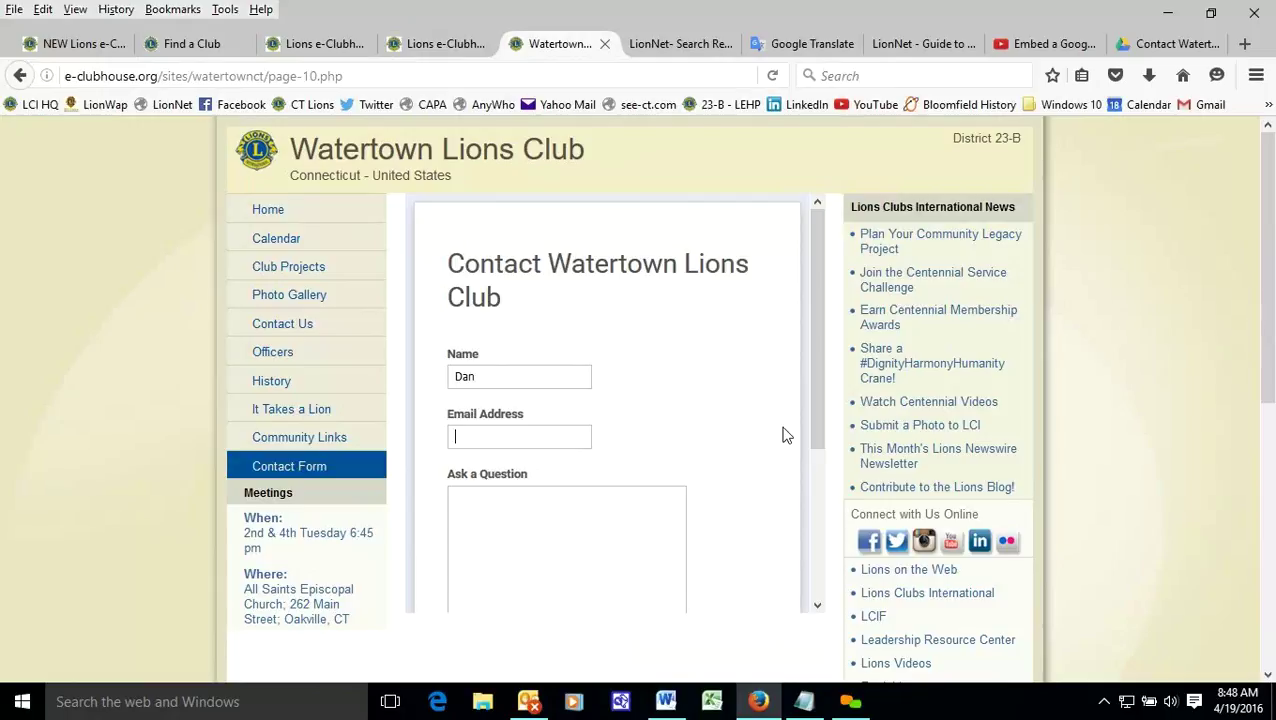
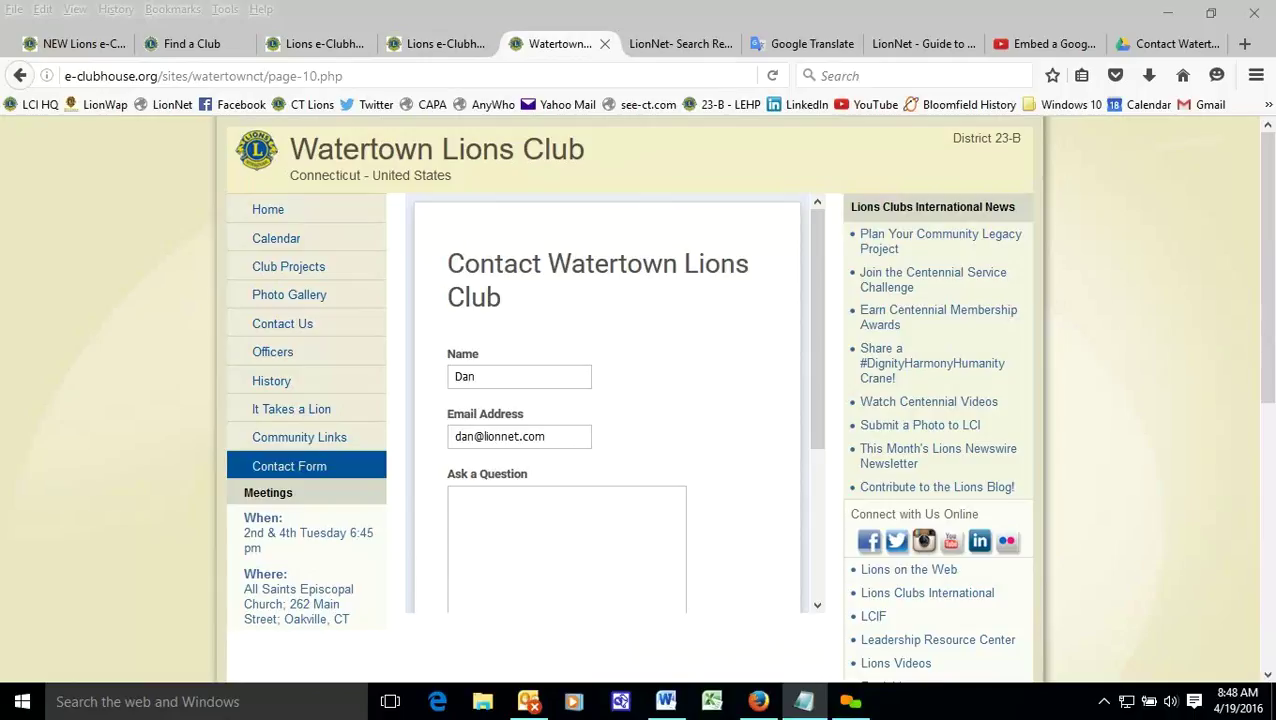
{"action": "left_click", "coordinate": [522, 512]}
{"action": "key", "text": "ctrl+v"}
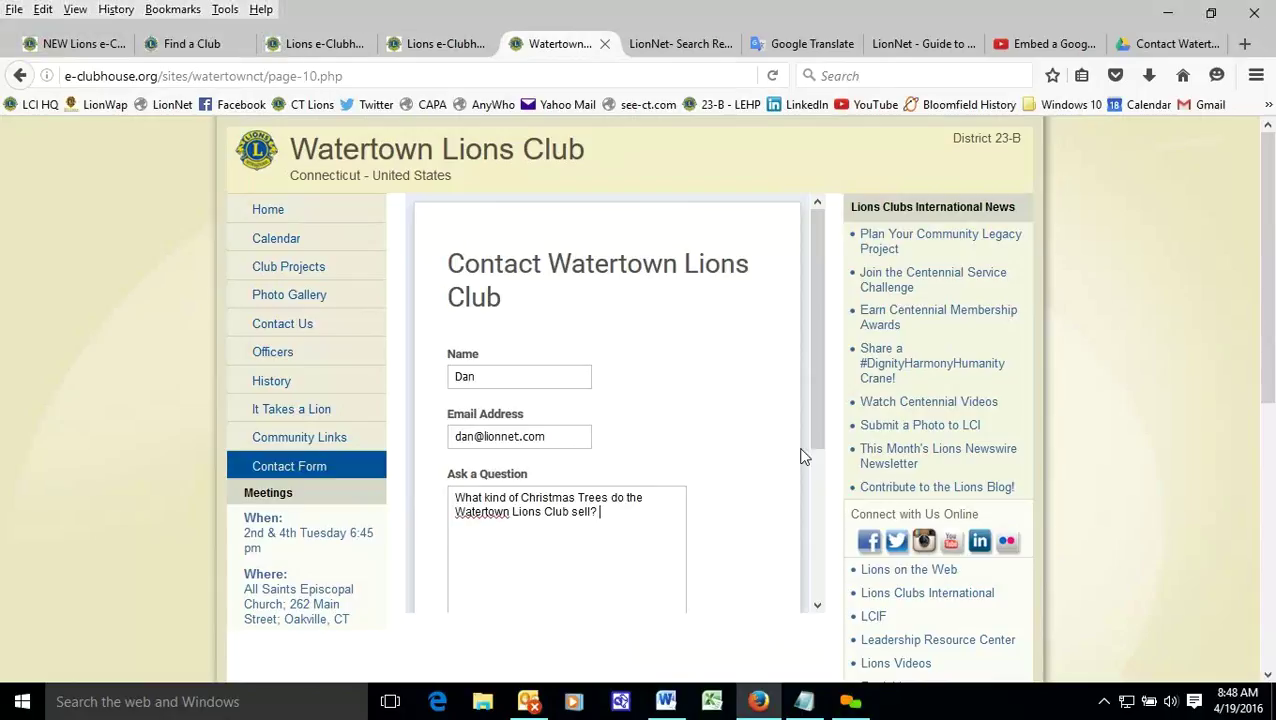
- Submit the test response and get the 'Thank you for contacting us.' confirmation
{"action": "left_click_drag", "start_coordinate": [817, 344], "coordinate": [718, 420]}
{"action": "left_click", "coordinate": [482, 511]}
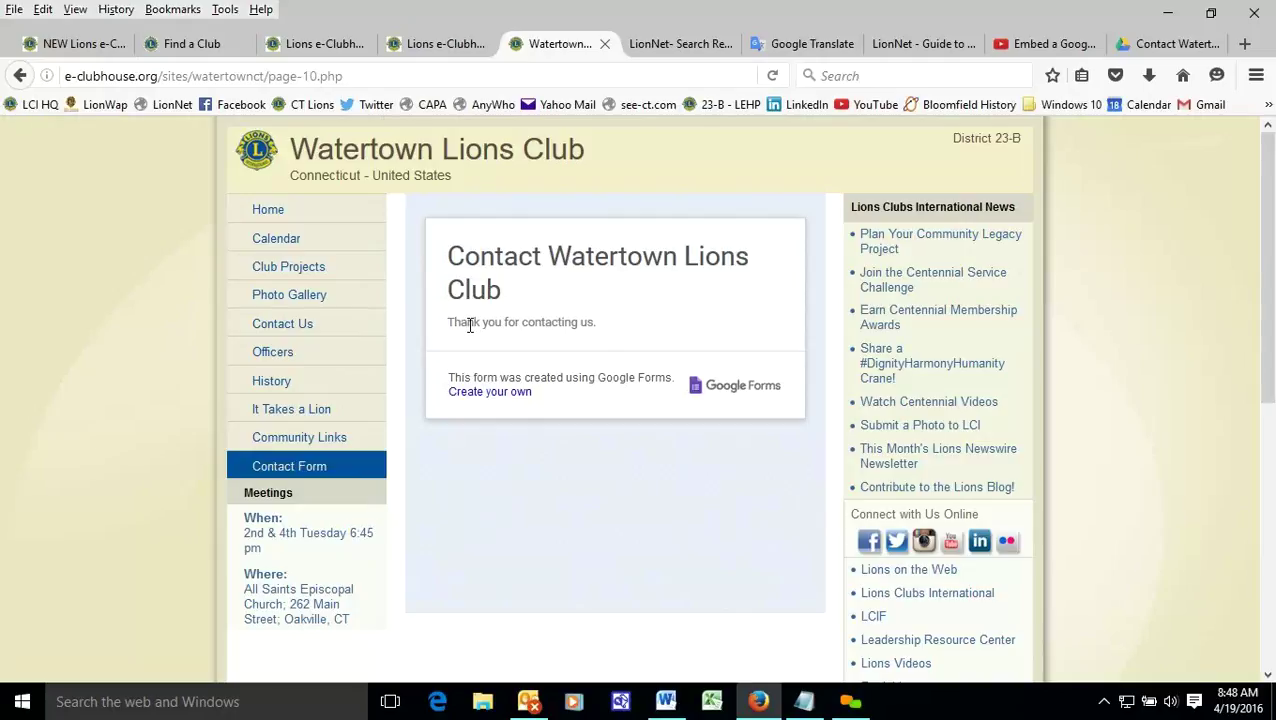
{"action": "left_click_drag", "start_coordinate": [480, 322], "coordinate": [649, 333]}
{"action": "left_click", "coordinate": [648, 331]}
- Return to the Contact Watertown Lions Club form editor and view its one recorded test response
{"action": "left_click", "coordinate": [1172, 44]}
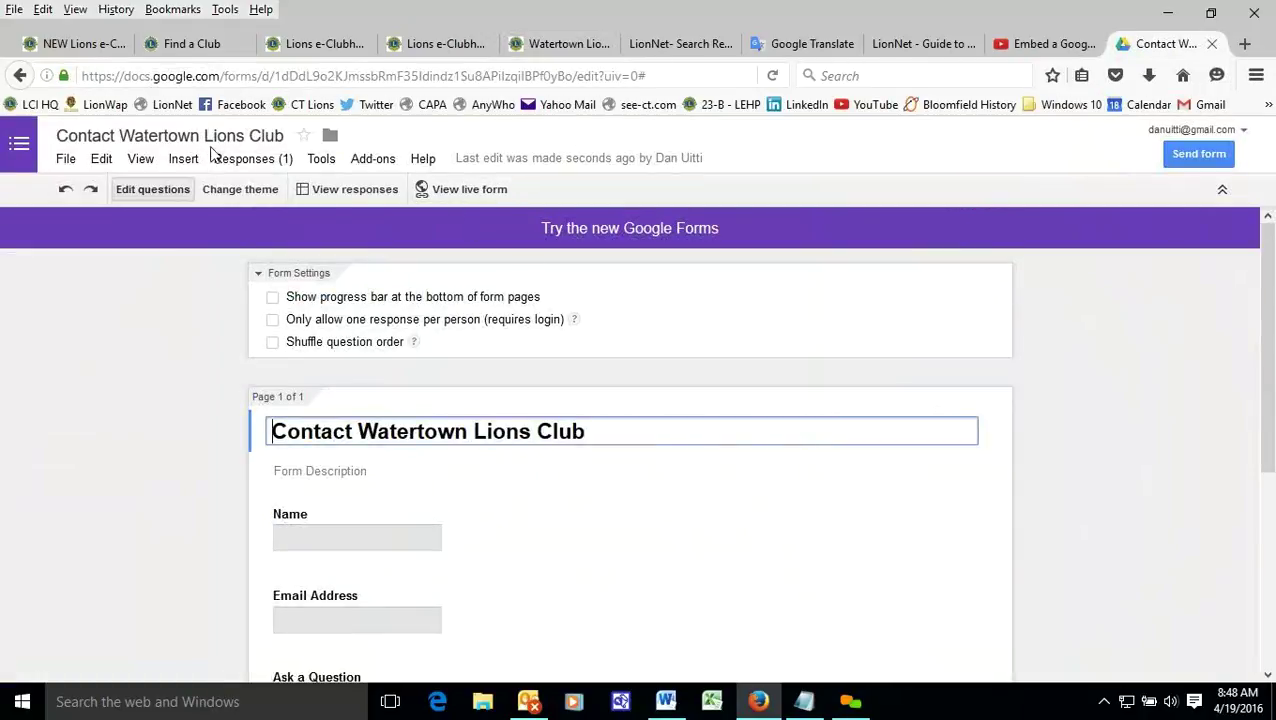
{"action": "left_click", "coordinate": [268, 163]}
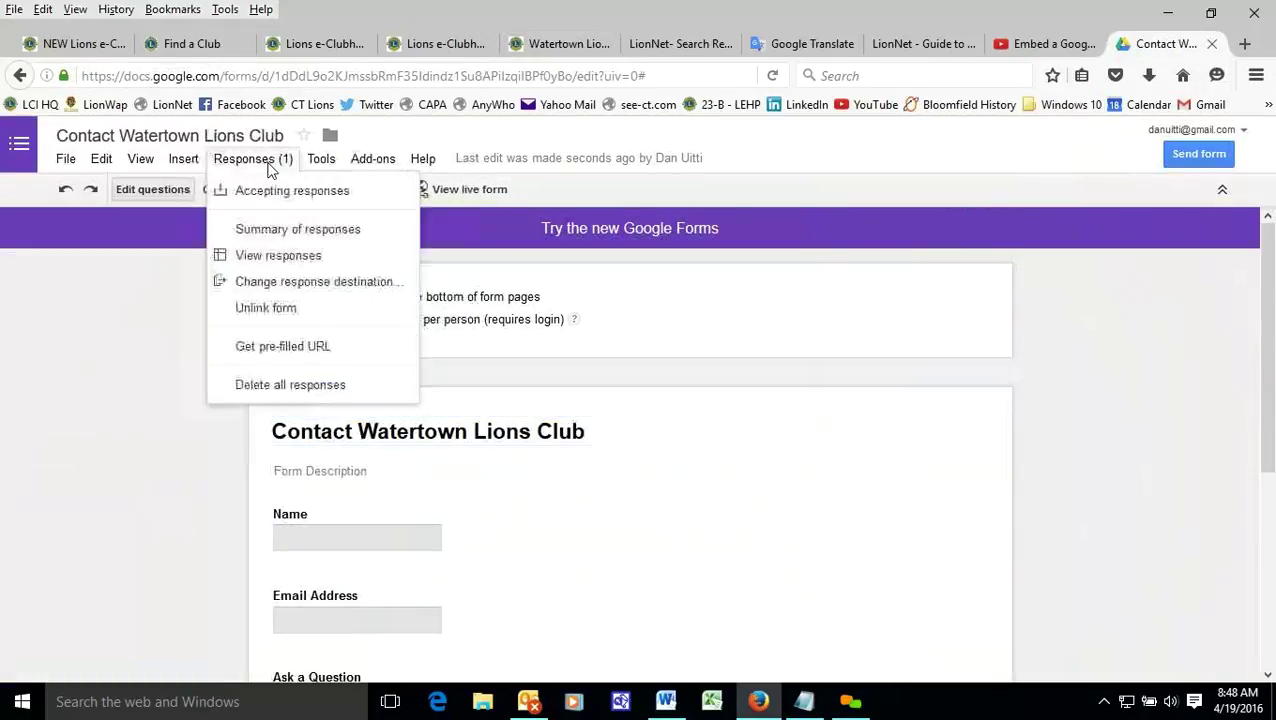